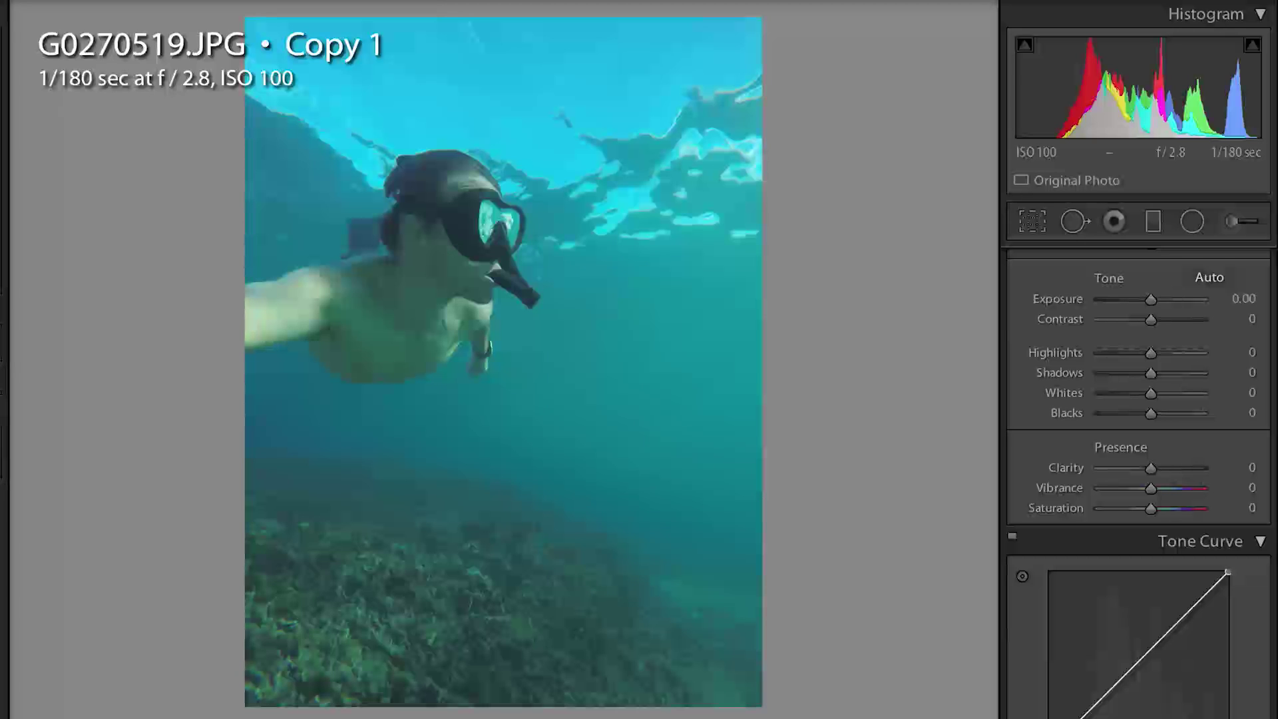
- Compare against the already-graded master photo, then return to the unedited copy
{"action": "key", "text": "Left"}
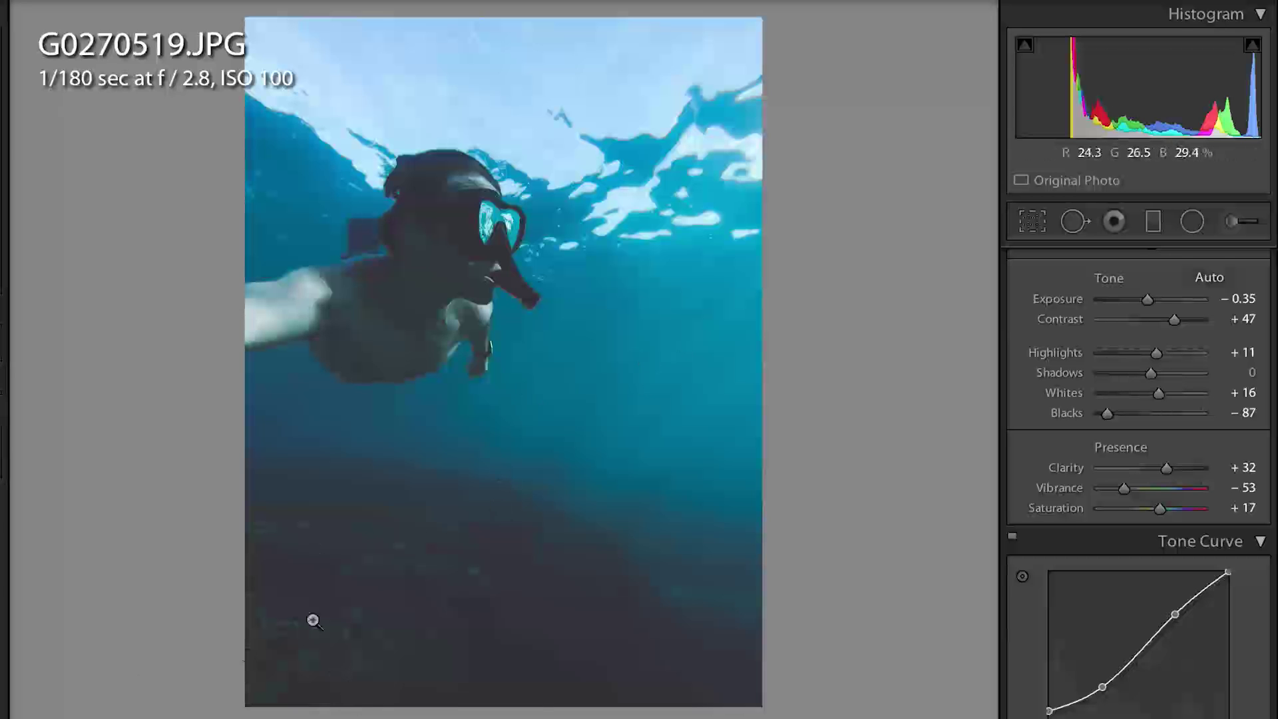
{"action": "key", "text": "Right"}
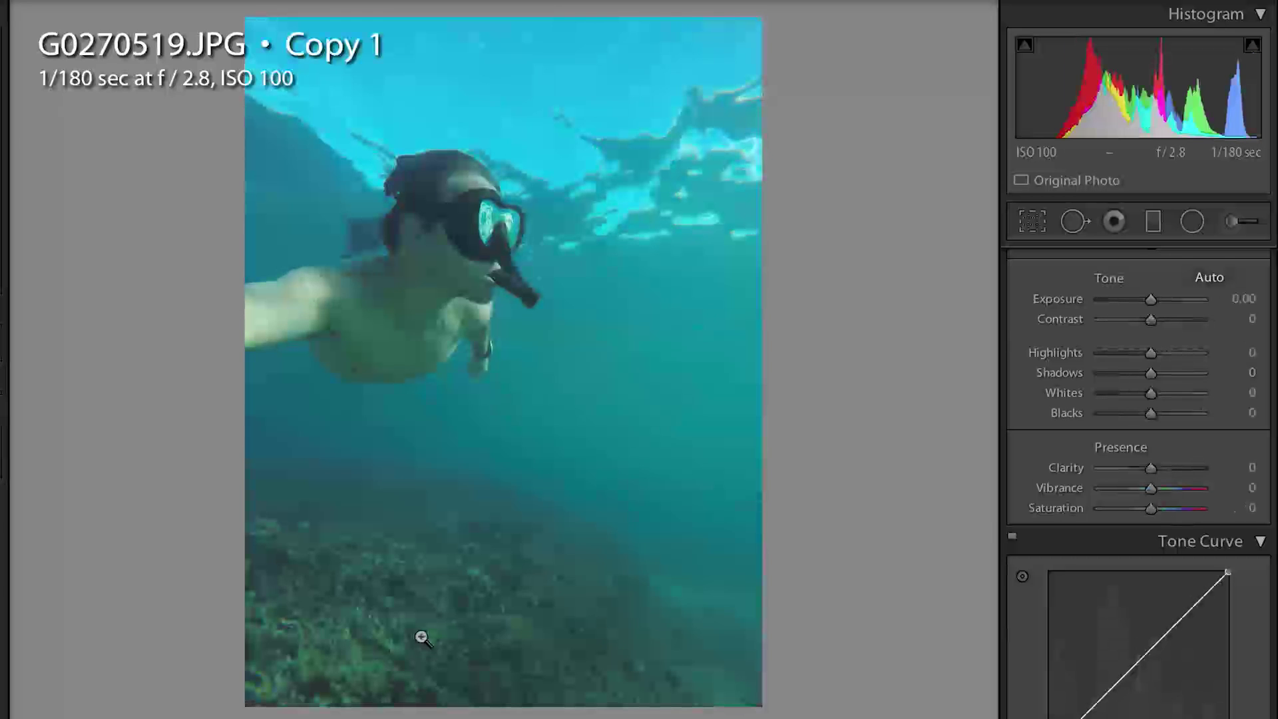
{"action": "scroll", "coordinate": [1126, 434], "scroll_direction": "up", "scroll_amount": 3}
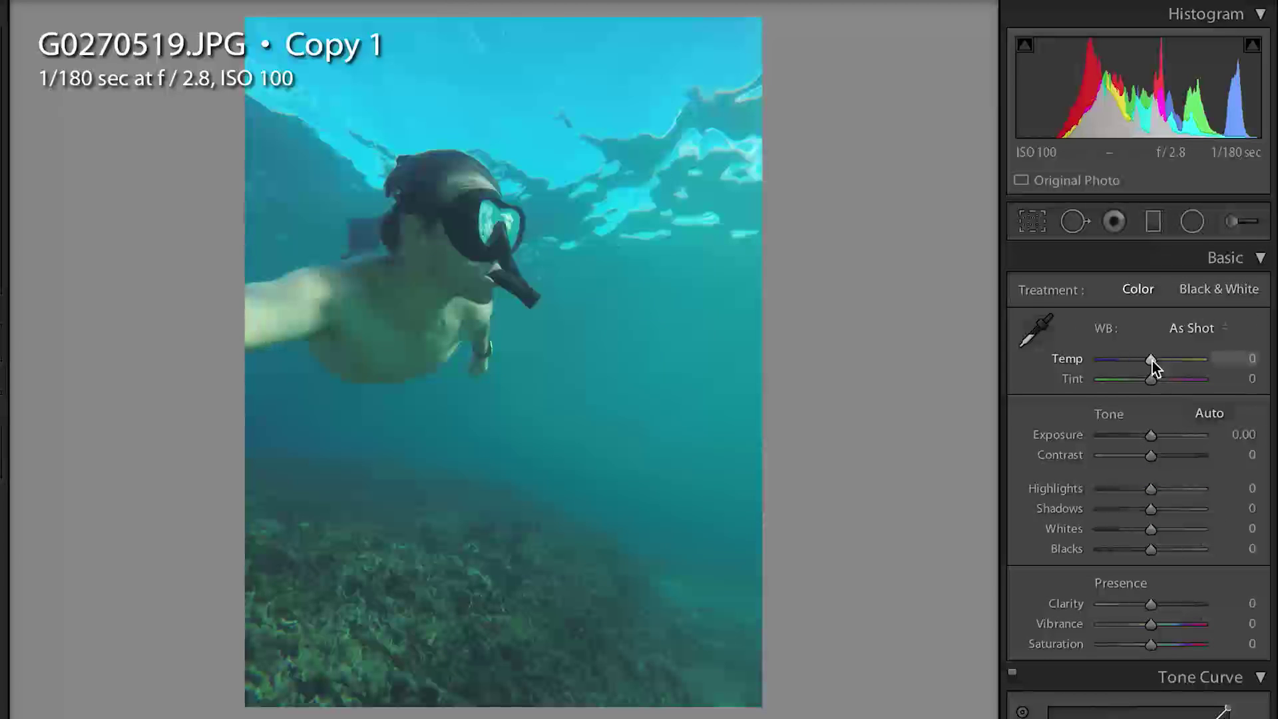
{"action": "scroll", "coordinate": [1153, 361], "scroll_direction": "down", "scroll_amount": 2}
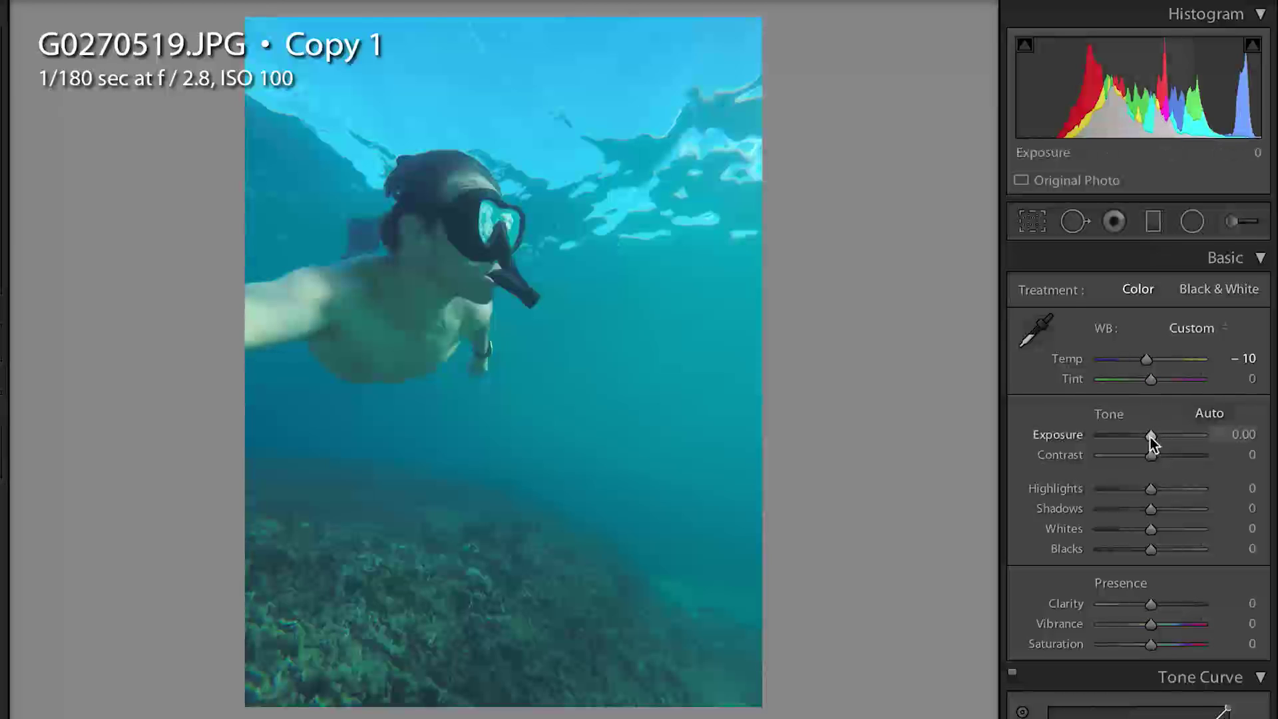
{"action": "scroll", "coordinate": [1153, 440], "scroll_direction": "down", "scroll_amount": 3}
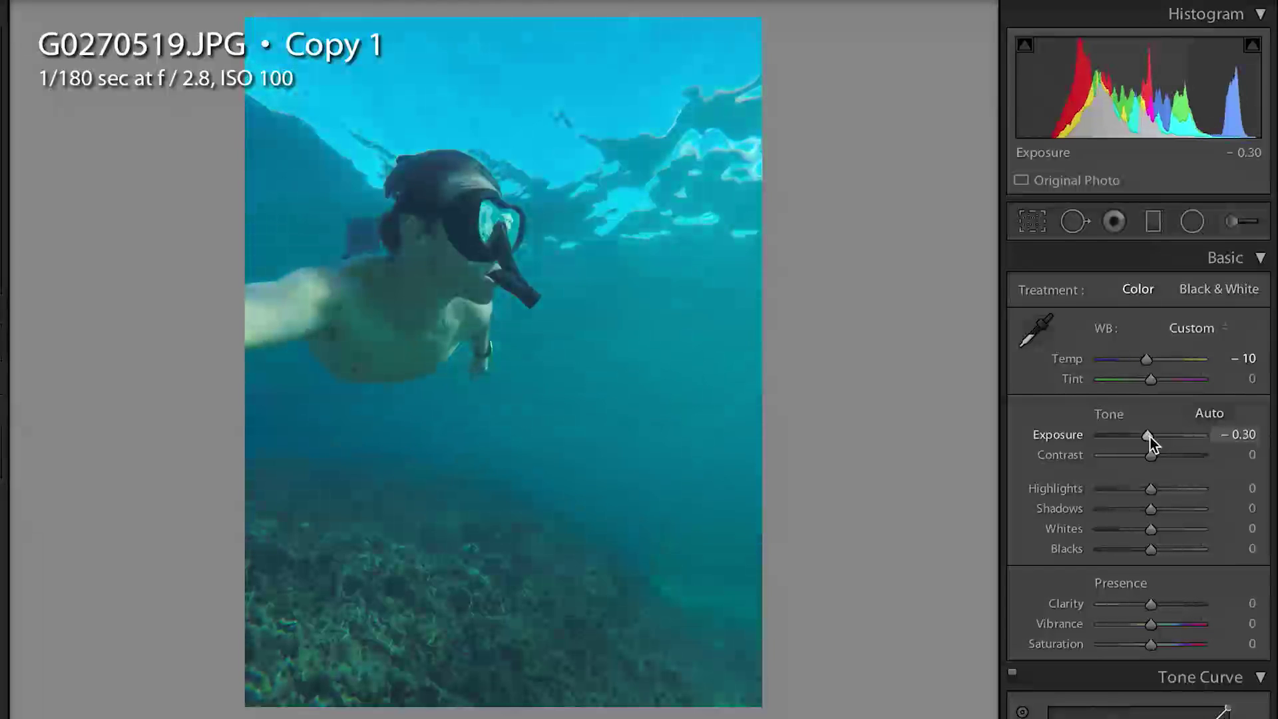
- Set Exposure to −0.35 and raise Contrast to about +43
{"action": "left_click", "coordinate": [1244, 435]}
{"action": "type", "text": "-.35"}
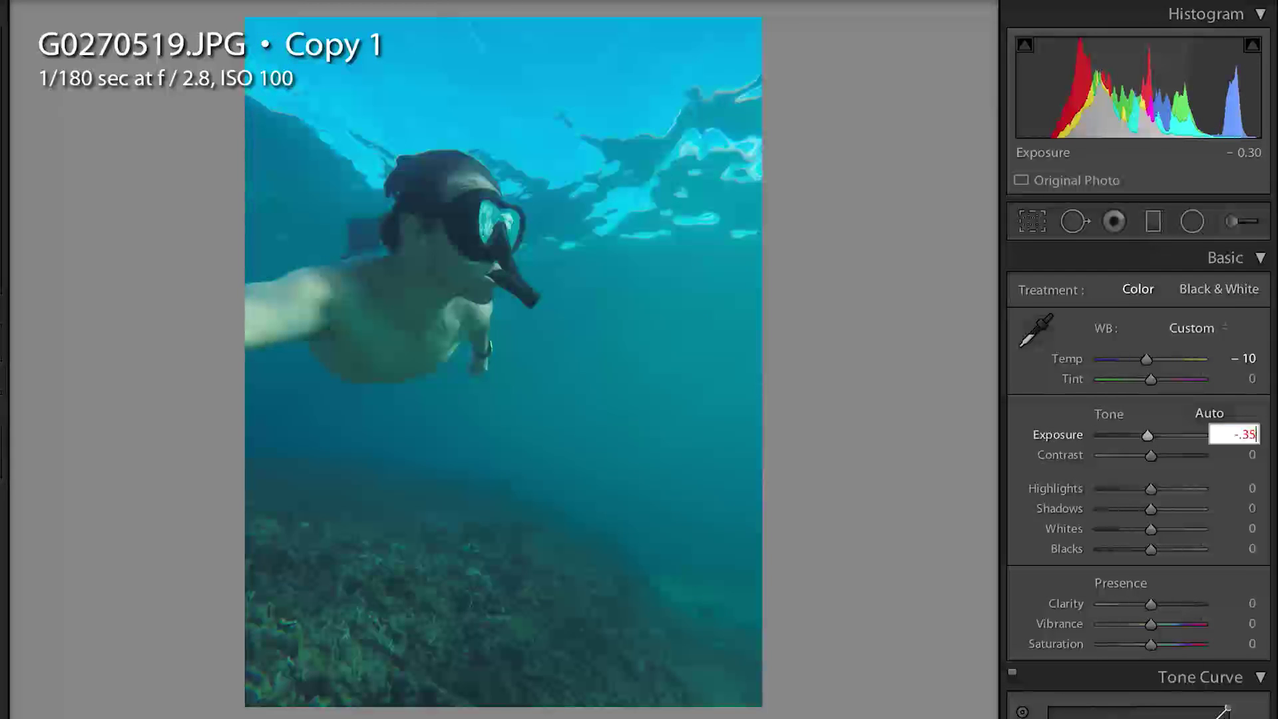
{"action": "key", "text": "Return"}
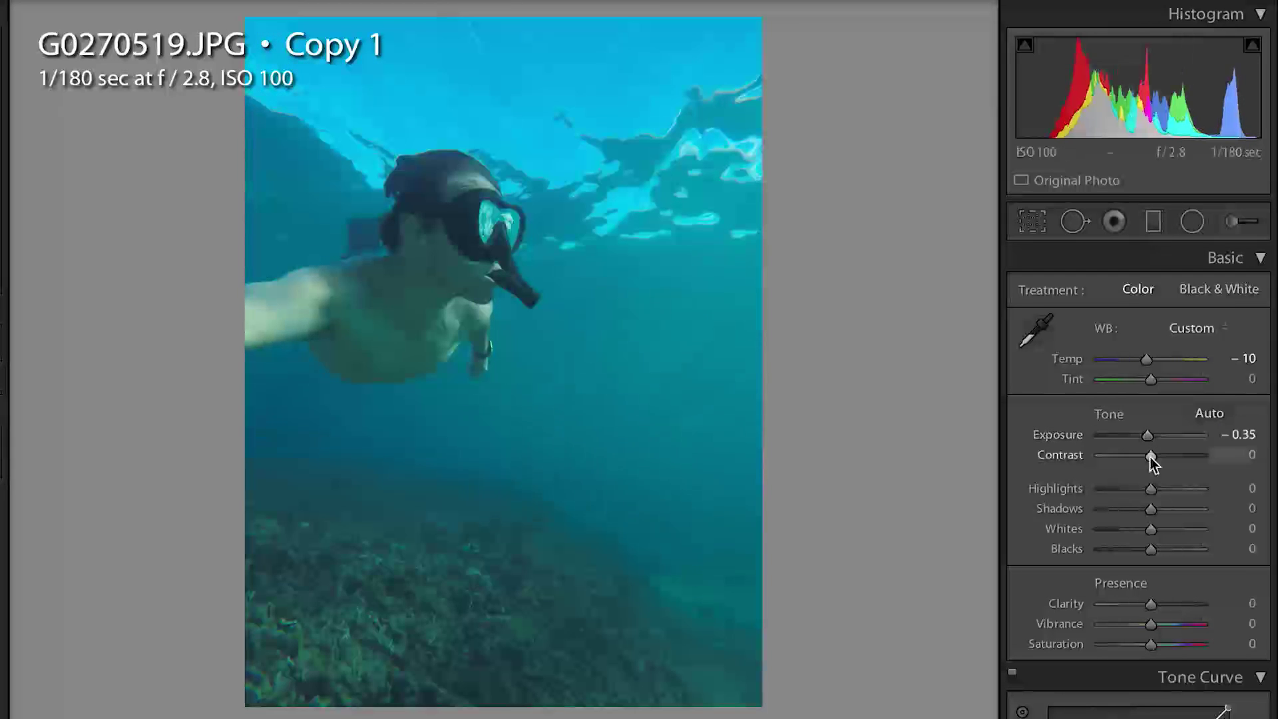
{"action": "left_click_drag", "start_coordinate": [1151, 456], "coordinate": [1159, 490]}
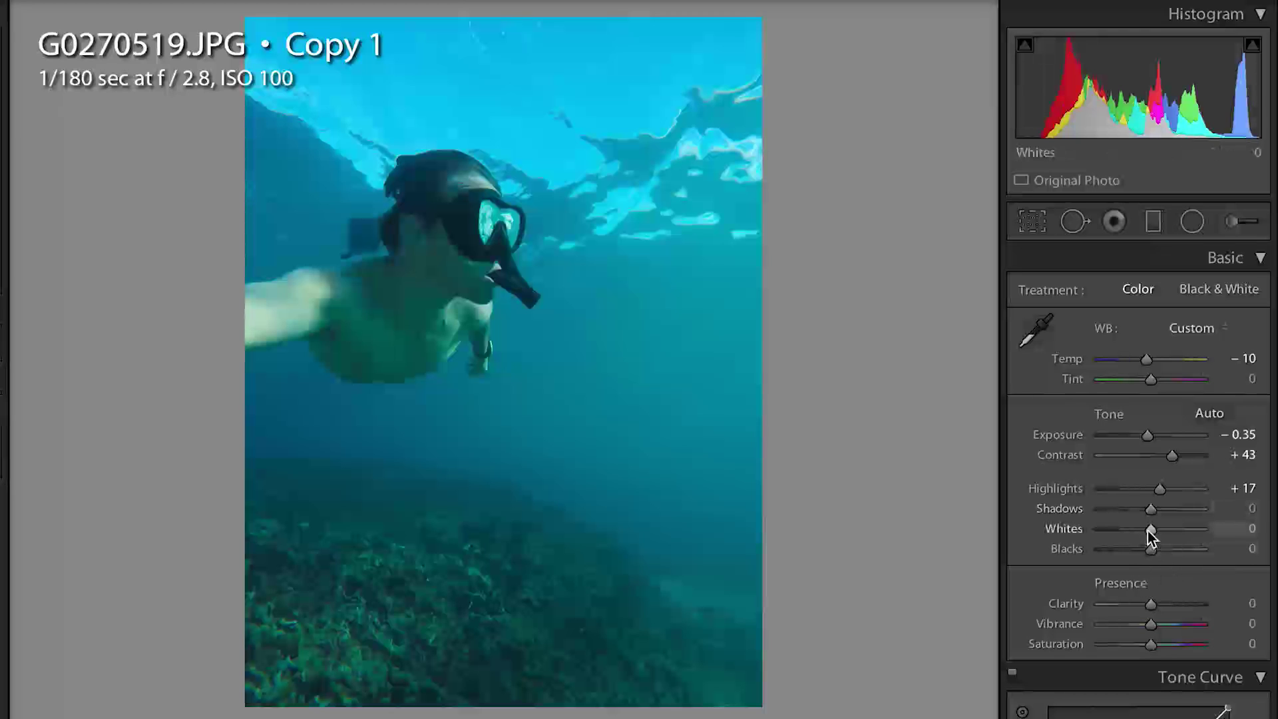
- With the Alt clipping preview, set Whites to +19 and Blacks to −88
{"action": "key", "text": "alt"}
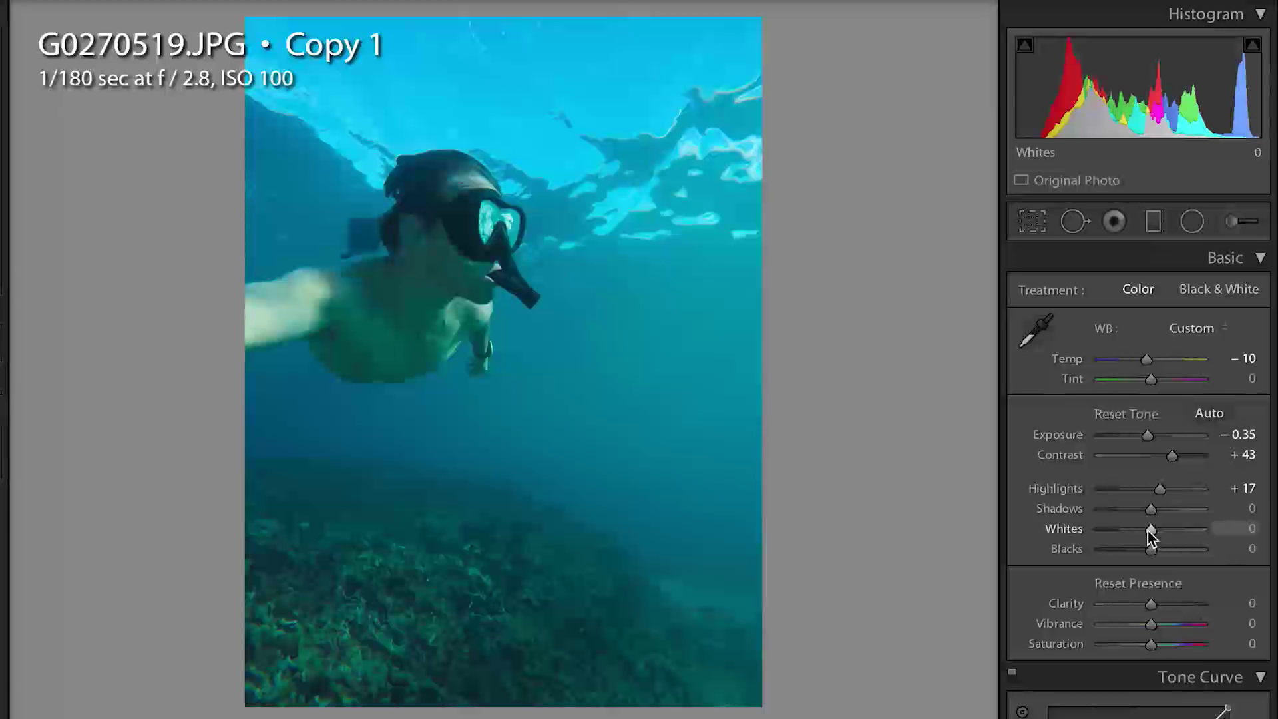
{"action": "mouse_move", "coordinate": [1155, 537]}
{"action": "left_mouse_down"}
{"action": "mouse_move", "coordinate": [1185, 528]}
{"action": "mouse_move", "coordinate": [1162, 533]}
{"action": "left_mouse_up"}
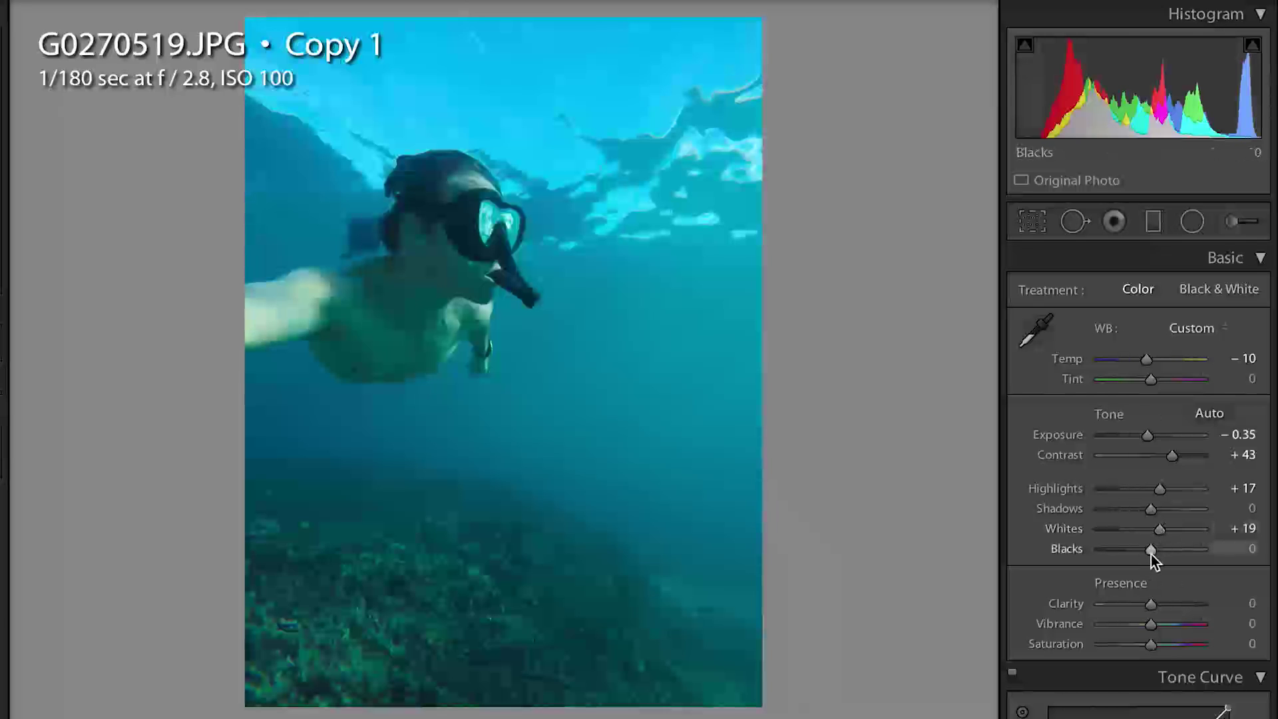
{"action": "left_click_drag", "start_coordinate": [1152, 552], "coordinate": [1106, 557]}
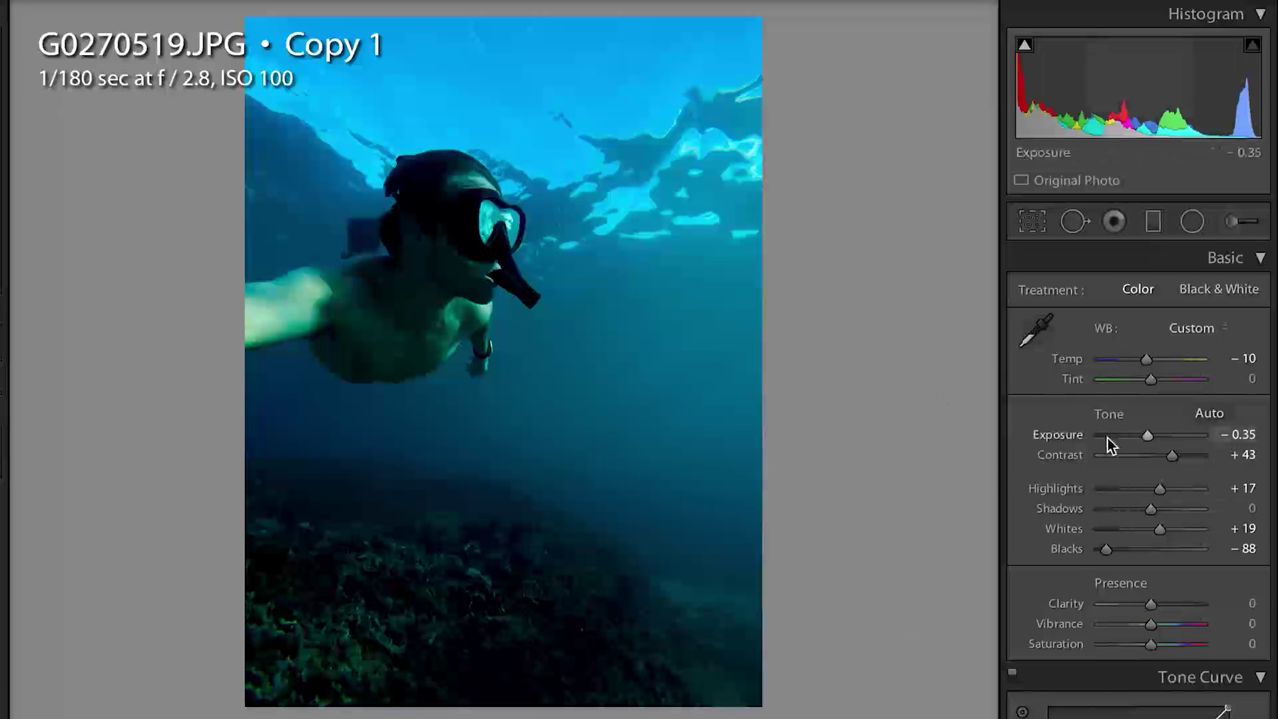
{"action": "left_click_drag", "start_coordinate": [1270, 373], "coordinate": [1272, 389]}
- Set Clarity to +28, Vibrance to −53 and Saturation to +16 in Presence
{"action": "left_click_drag", "start_coordinate": [1156, 429], "coordinate": [1169, 424]}
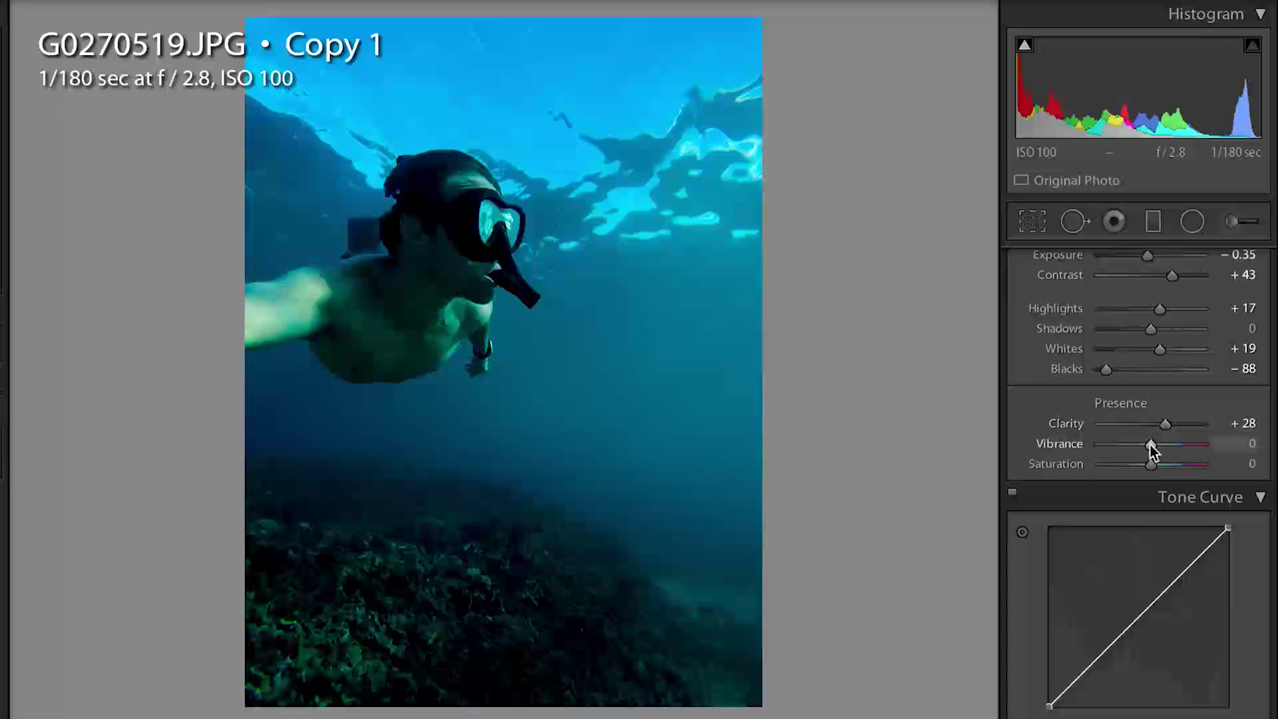
{"action": "left_click_drag", "start_coordinate": [1150, 445], "coordinate": [1125, 444]}
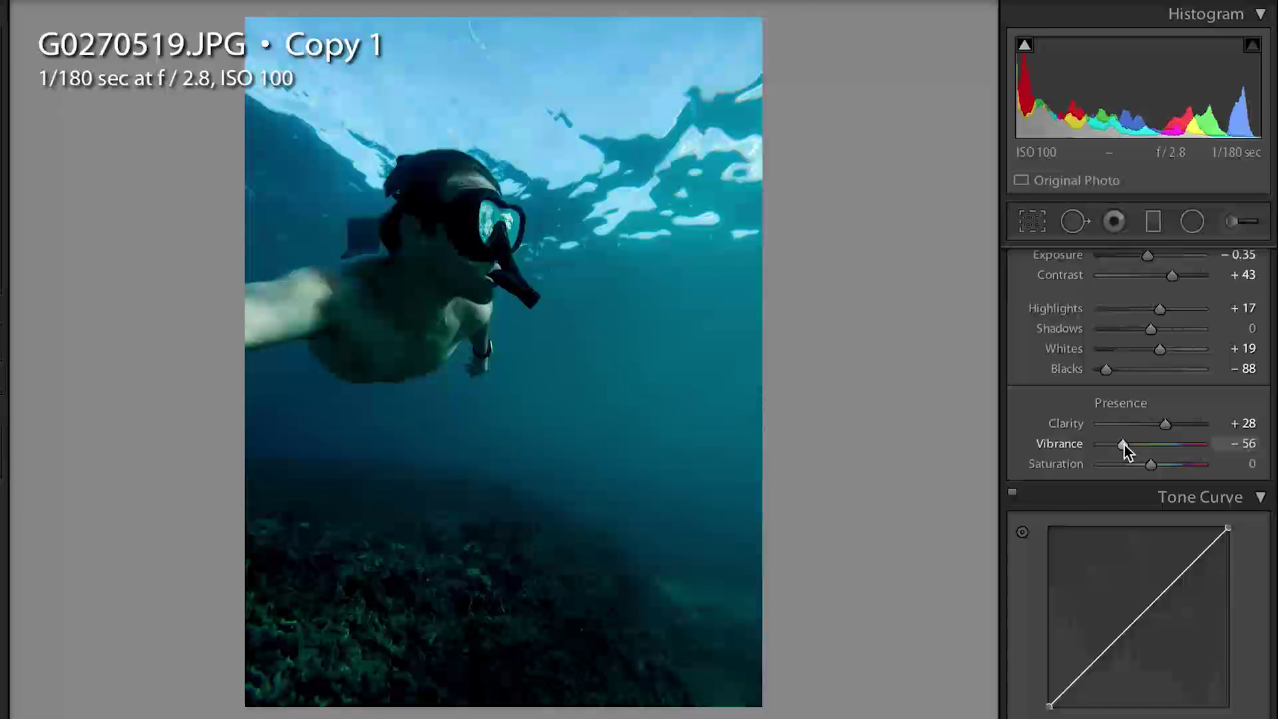
{"action": "left_click_drag", "start_coordinate": [1125, 445], "coordinate": [1163, 466]}
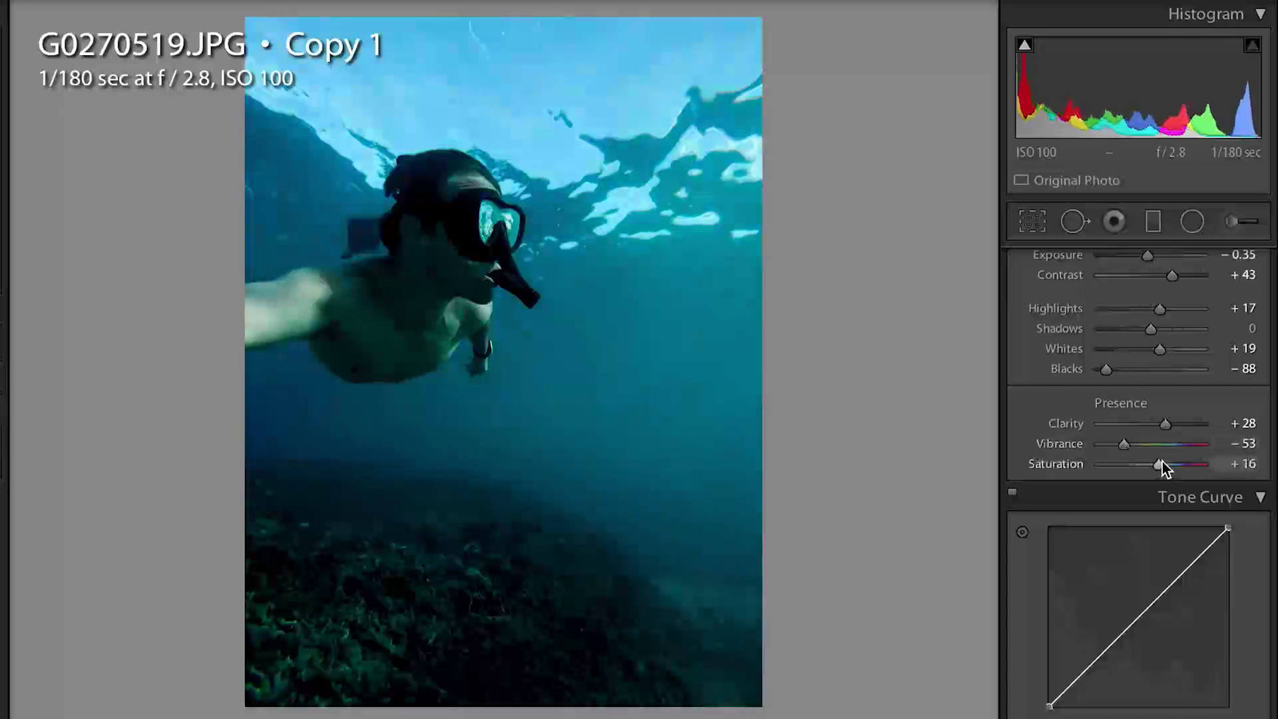
{"action": "scroll", "coordinate": [1245, 473], "scroll_direction": "down", "scroll_amount": 1}
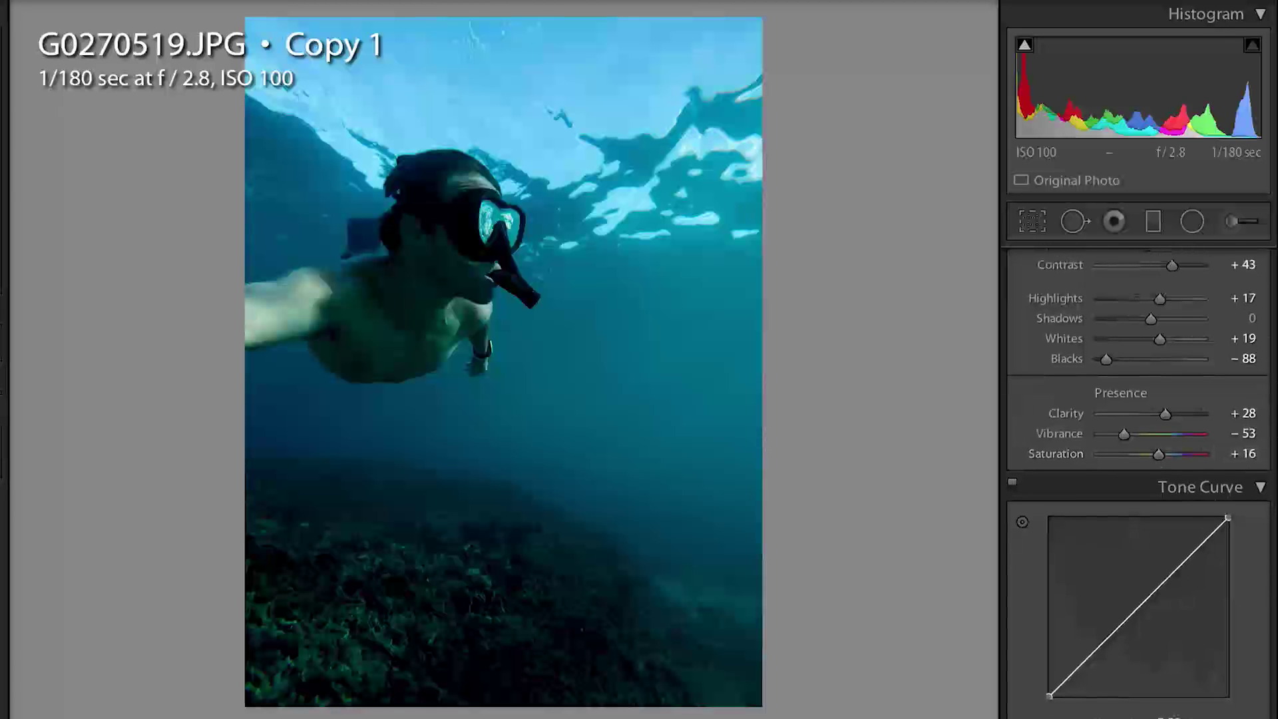
- Add highlight and shadow points to the RGB curve and lift the black point to about 22.4%
{"action": "scroll", "coordinate": [1236, 450], "scroll_direction": "down", "scroll_amount": 5}
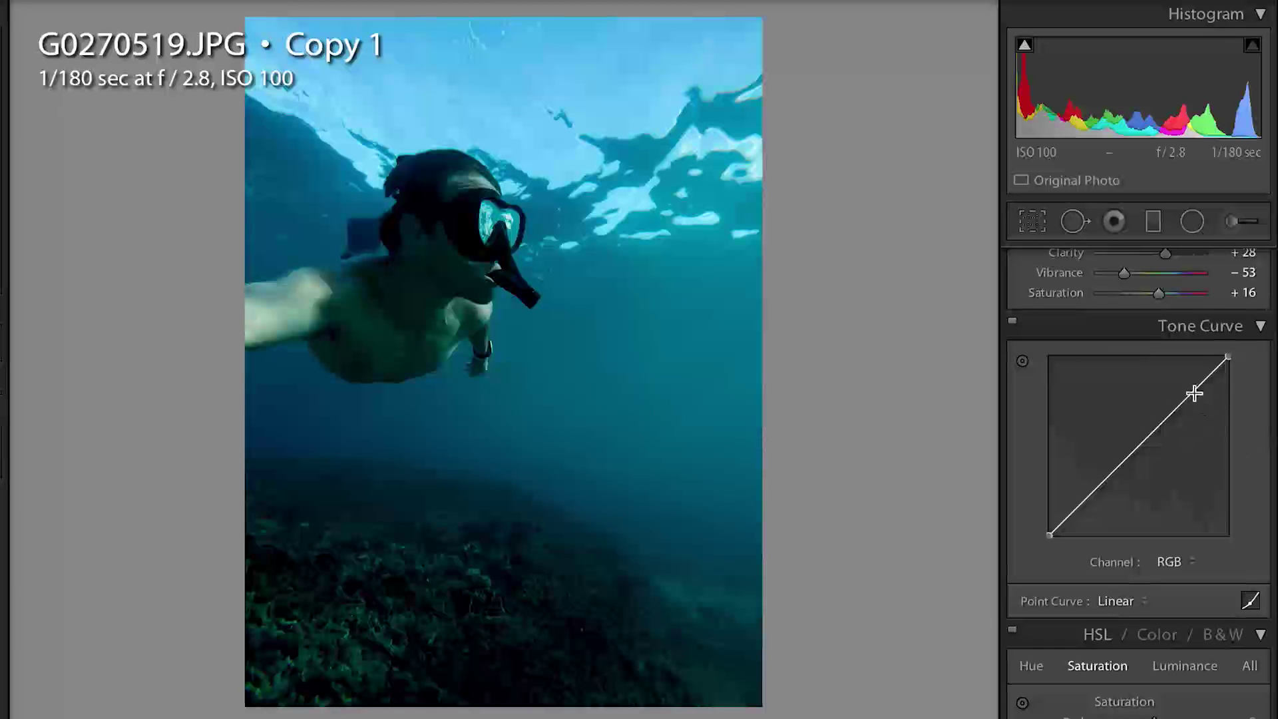
{"action": "left_click_drag", "start_coordinate": [1194, 399], "coordinate": [1183, 391]}
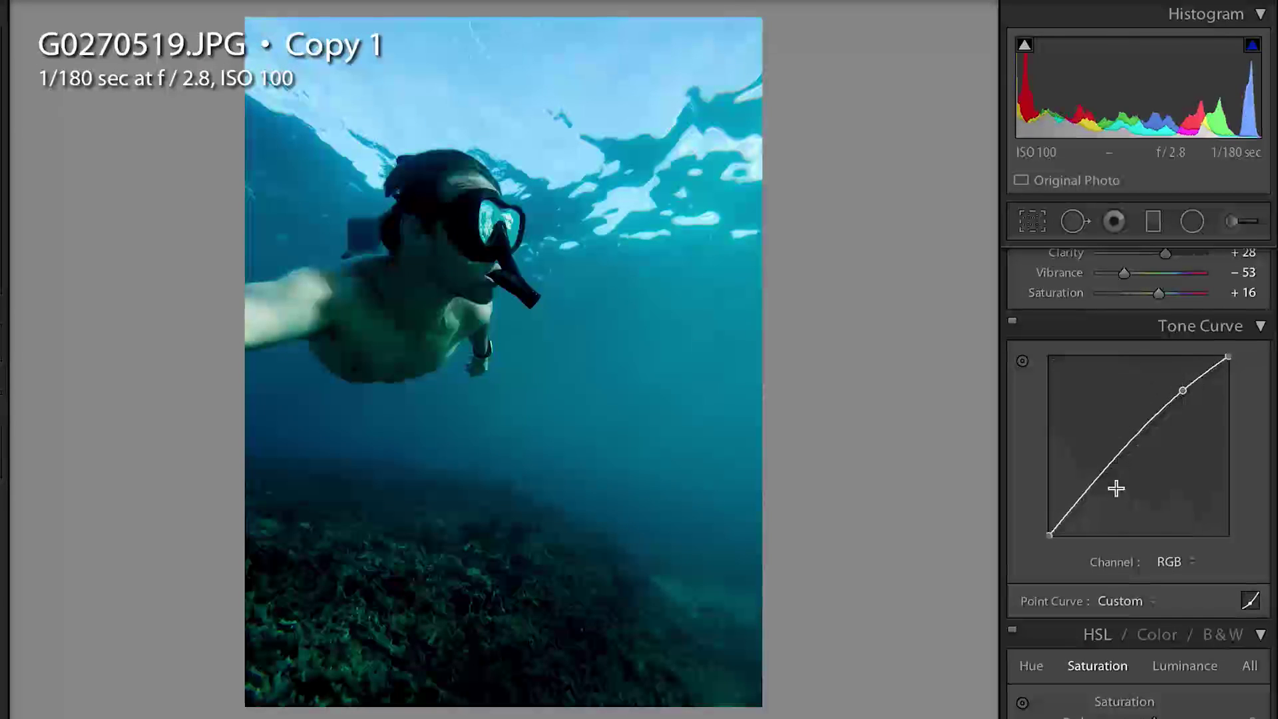
{"action": "left_click", "coordinate": [1112, 460]}
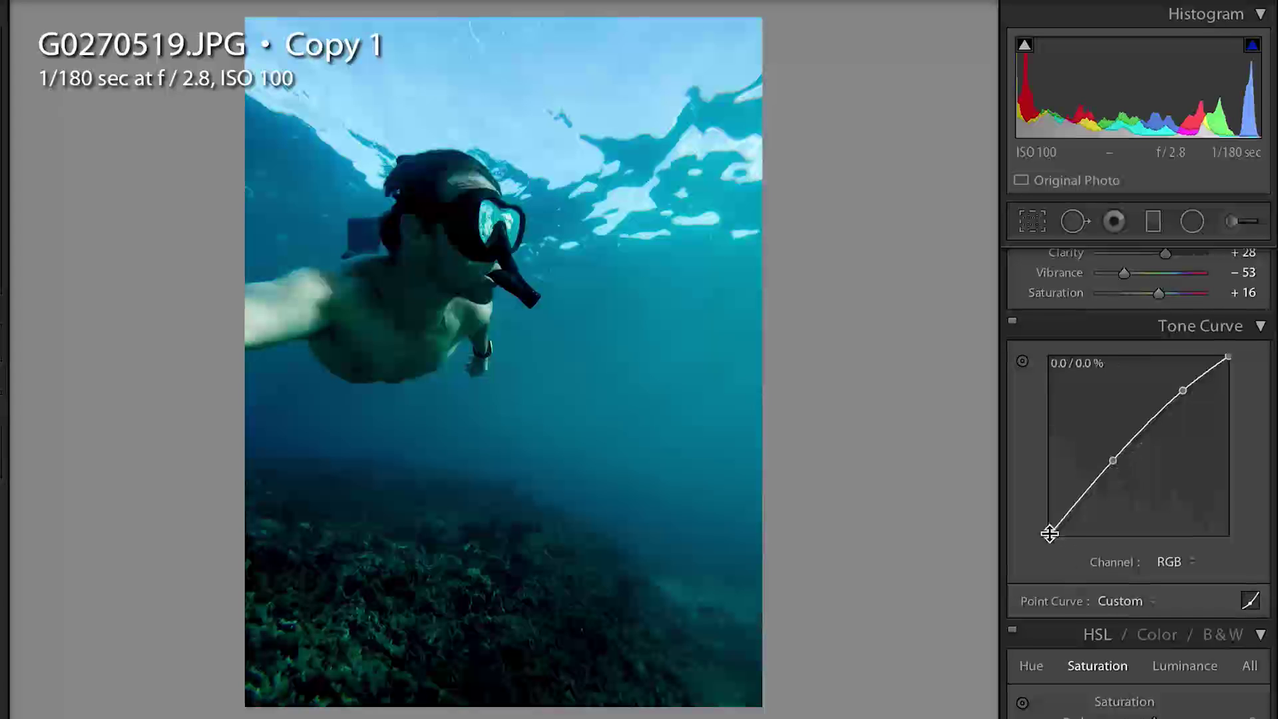
{"action": "left_click_drag", "start_coordinate": [1050, 533], "coordinate": [1049, 494]}
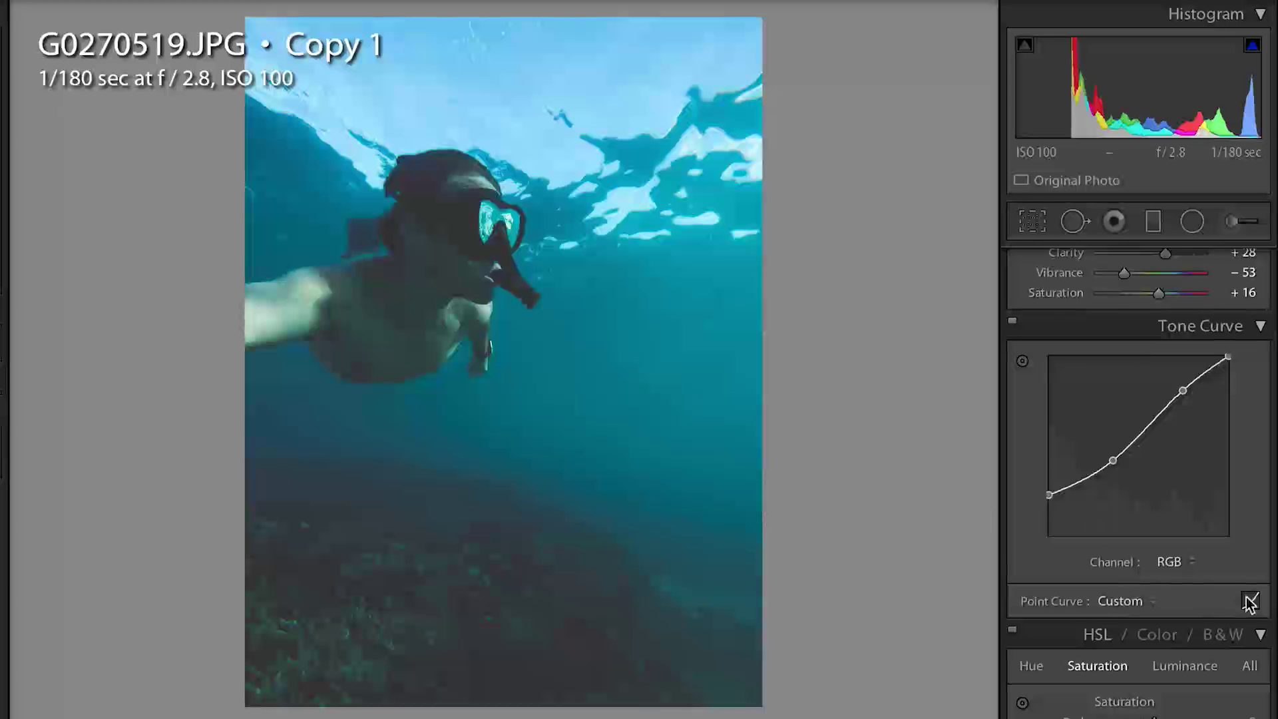
- Lower HSL saturation of Aqua to −70 and Blue to −15
{"action": "scroll", "coordinate": [1242, 453], "scroll_direction": "down", "scroll_amount": 5}
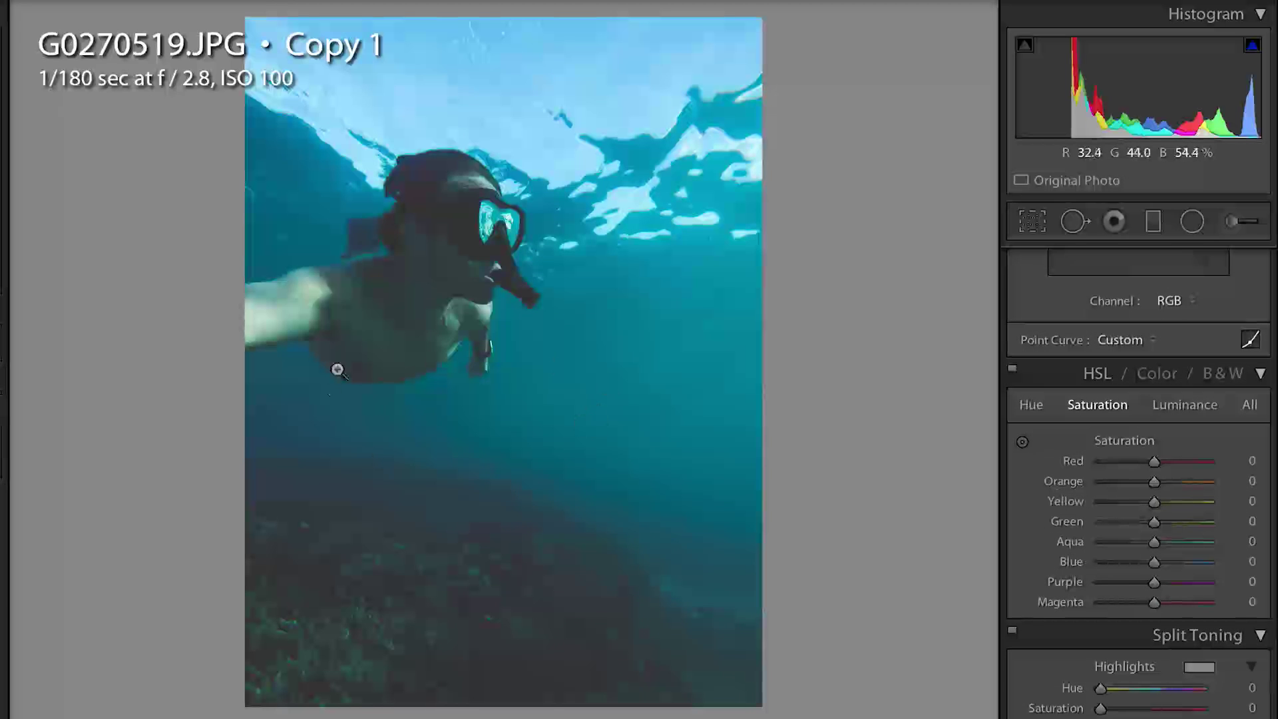
{"action": "left_click_drag", "start_coordinate": [1149, 542], "coordinate": [1115, 549]}
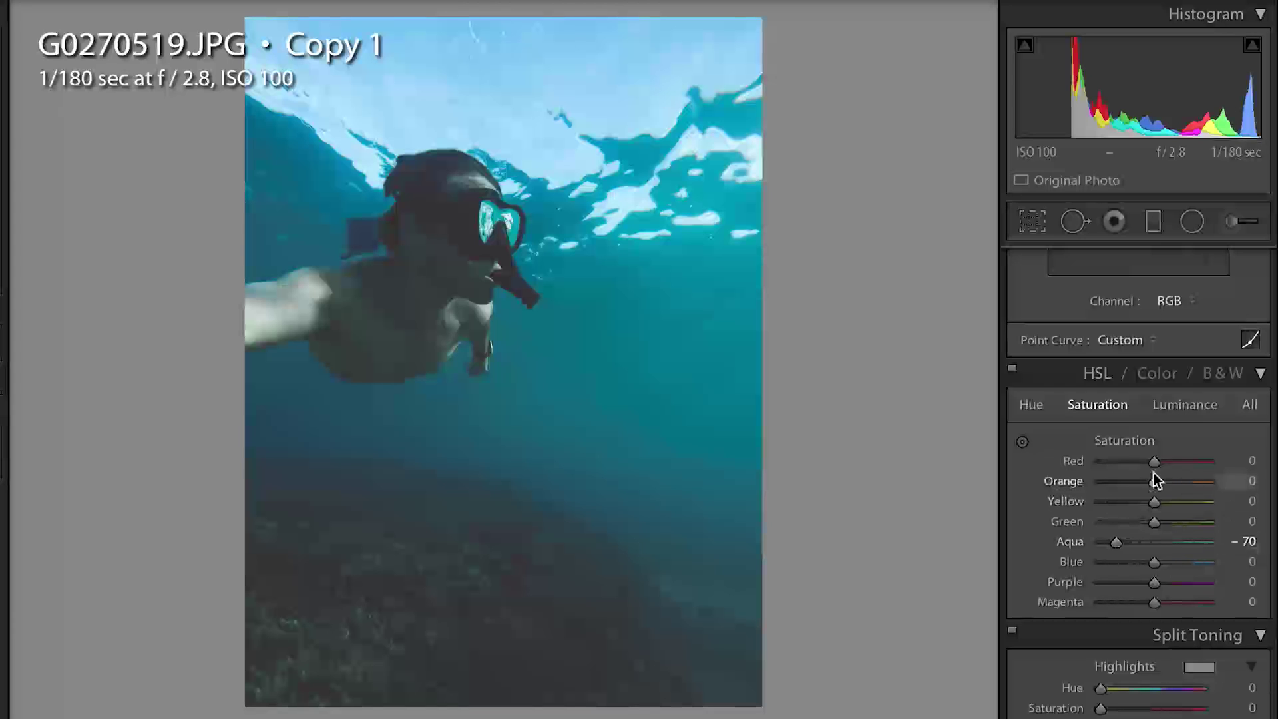
{"action": "left_click", "coordinate": [1158, 565]}
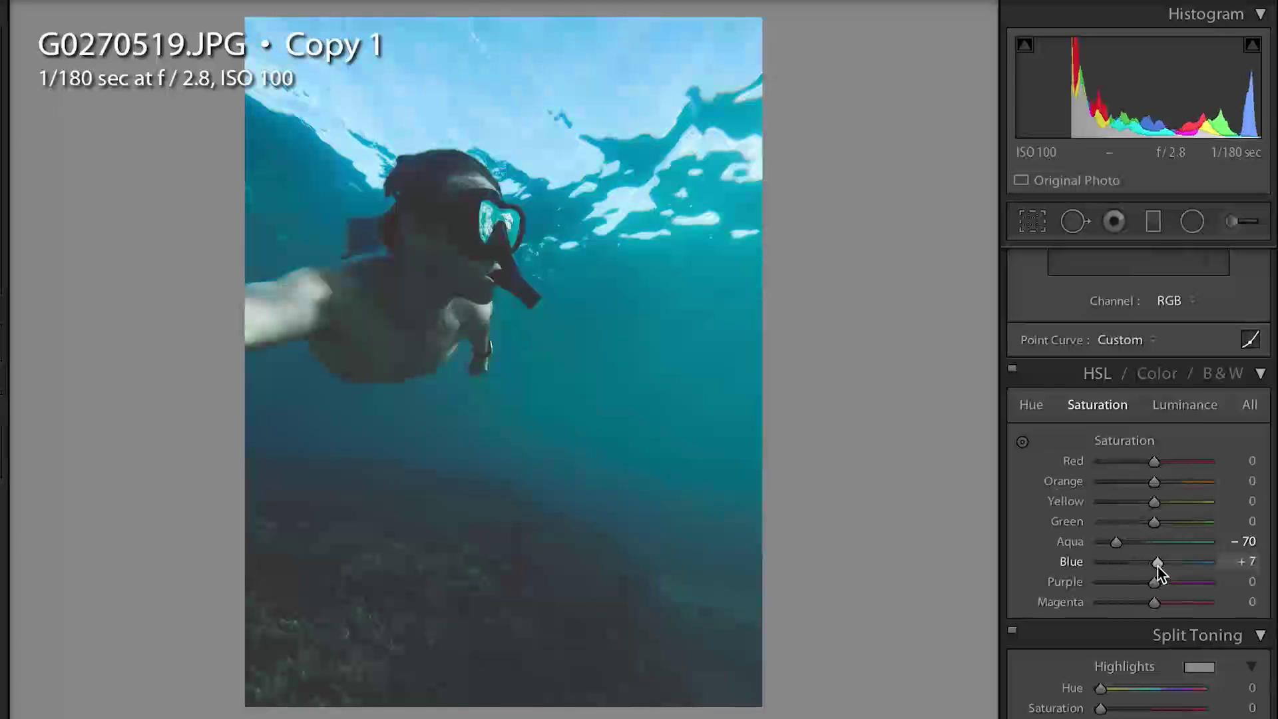
{"action": "mouse_move", "coordinate": [1157, 566]}
{"action": "left_mouse_down"}
{"action": "mouse_move", "coordinate": [1142, 570]}
{"action": "mouse_move", "coordinate": [1154, 578]}
{"action": "left_mouse_up"}
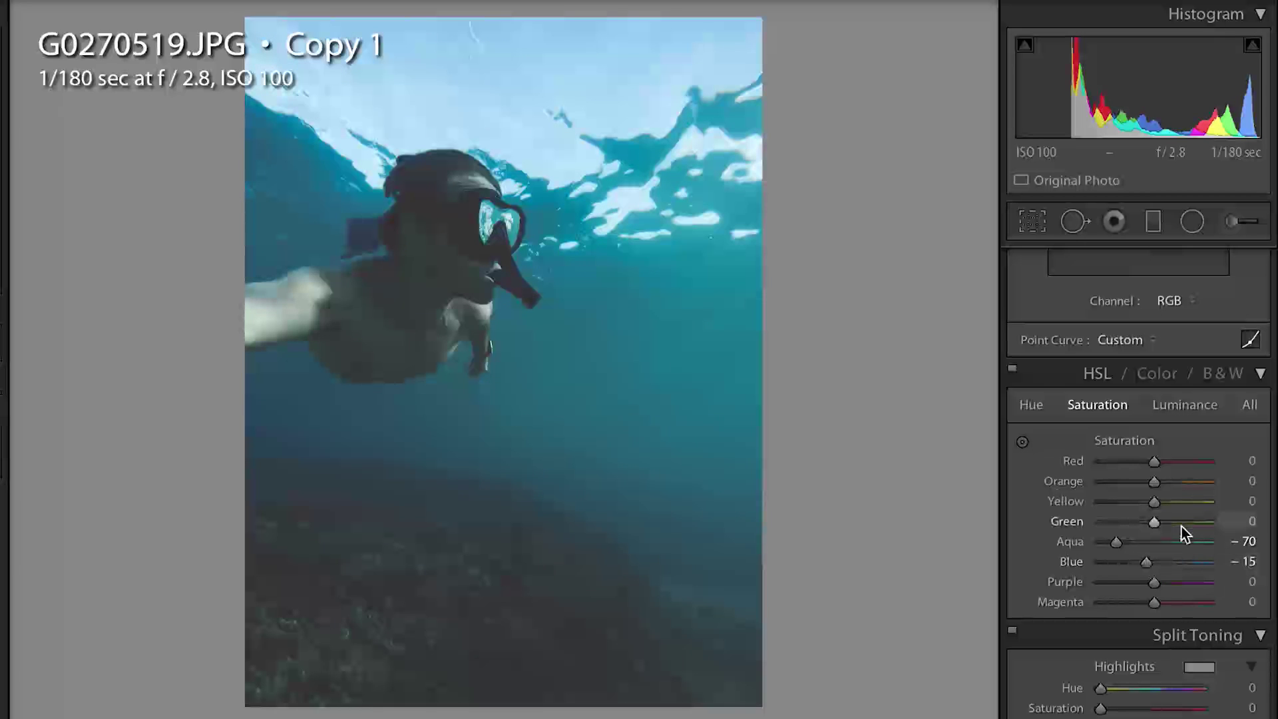
- Tint the highlights blue at hue 244 with saturation 16
{"action": "scroll", "coordinate": [1182, 530], "scroll_direction": "down", "scroll_amount": 1}
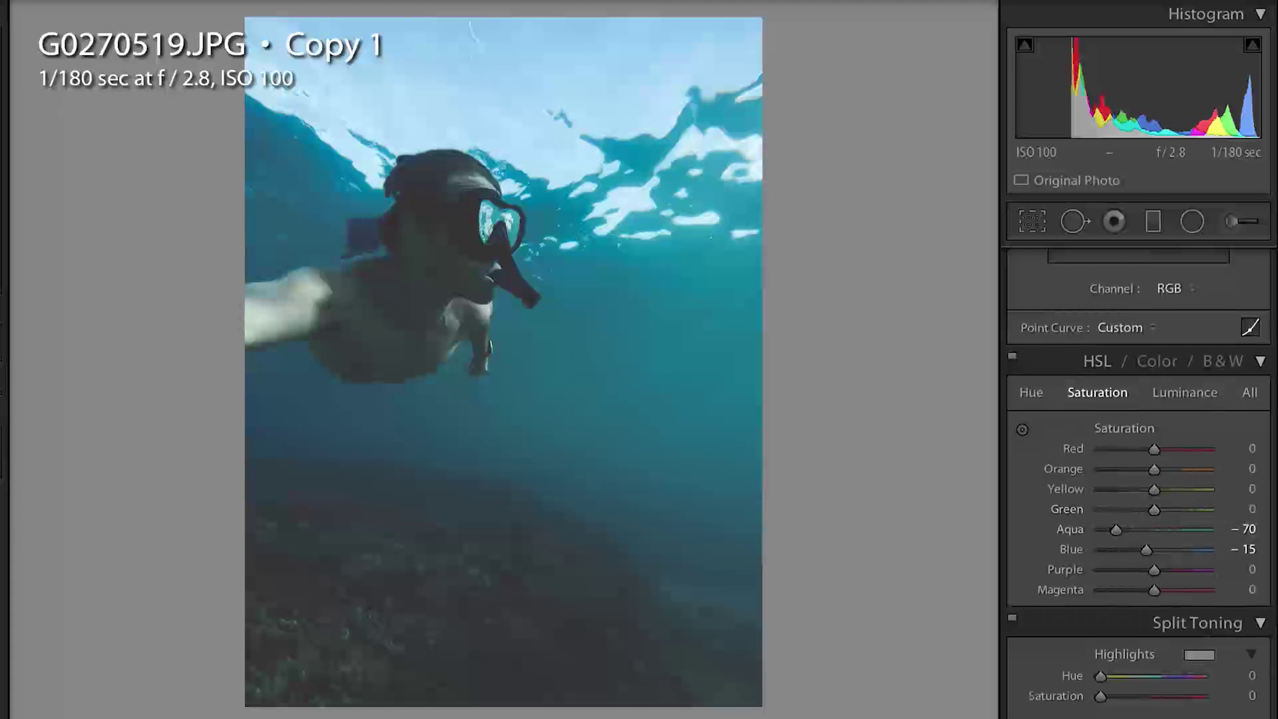
{"action": "scroll", "coordinate": [1139, 483], "scroll_direction": "down", "scroll_amount": 5}
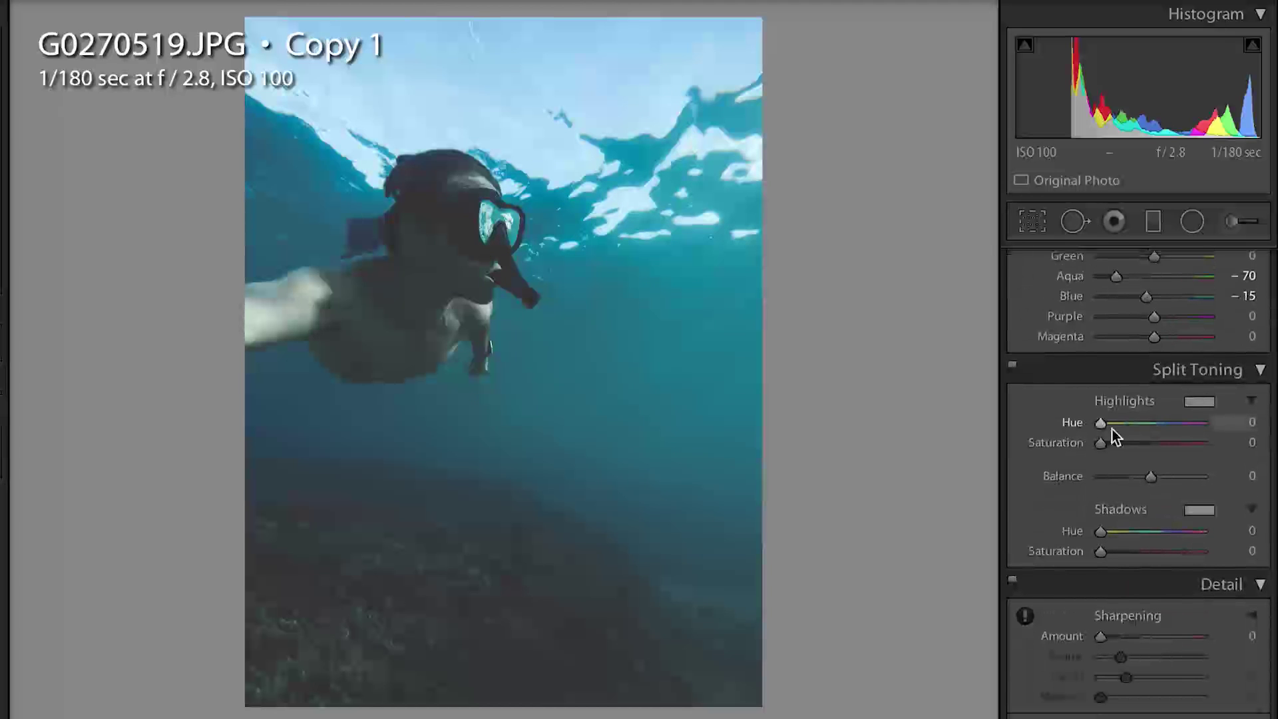
{"action": "left_click_drag", "start_coordinate": [1112, 428], "coordinate": [1173, 428]}
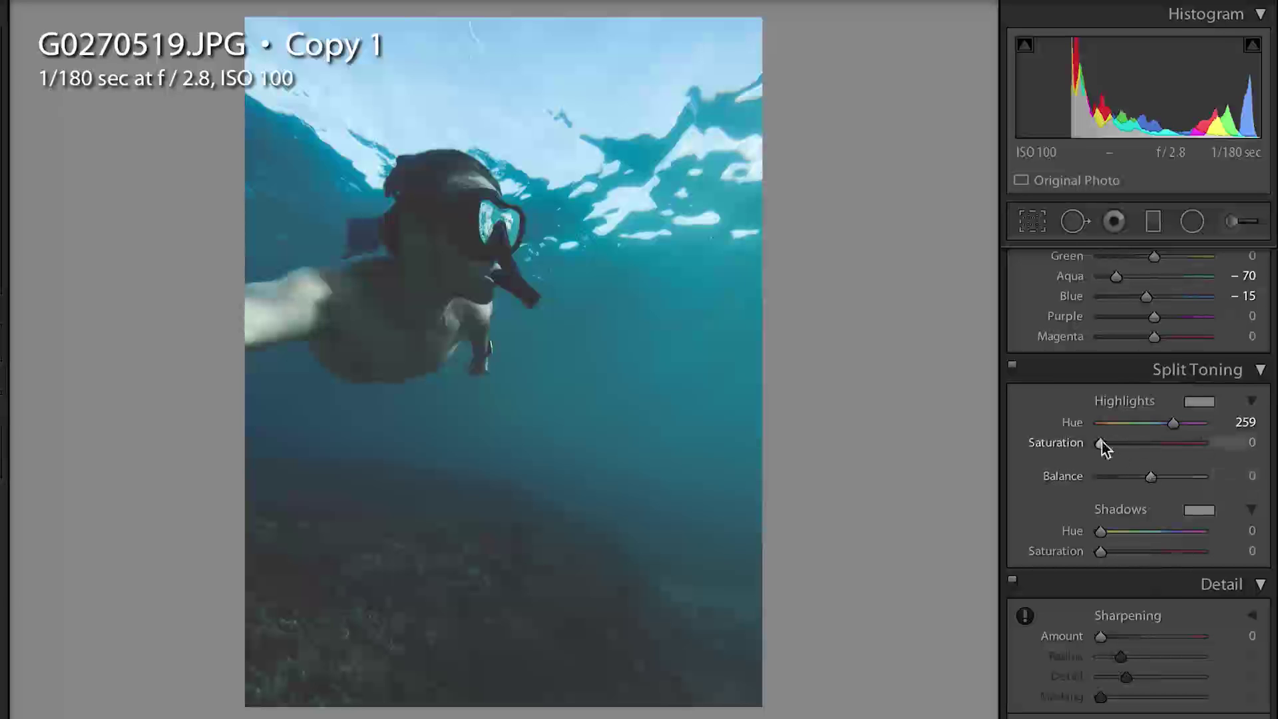
{"action": "left_click", "coordinate": [1201, 403]}
{"action": "left_click_drag", "start_coordinate": [1022, 412], "coordinate": [1017, 387]}
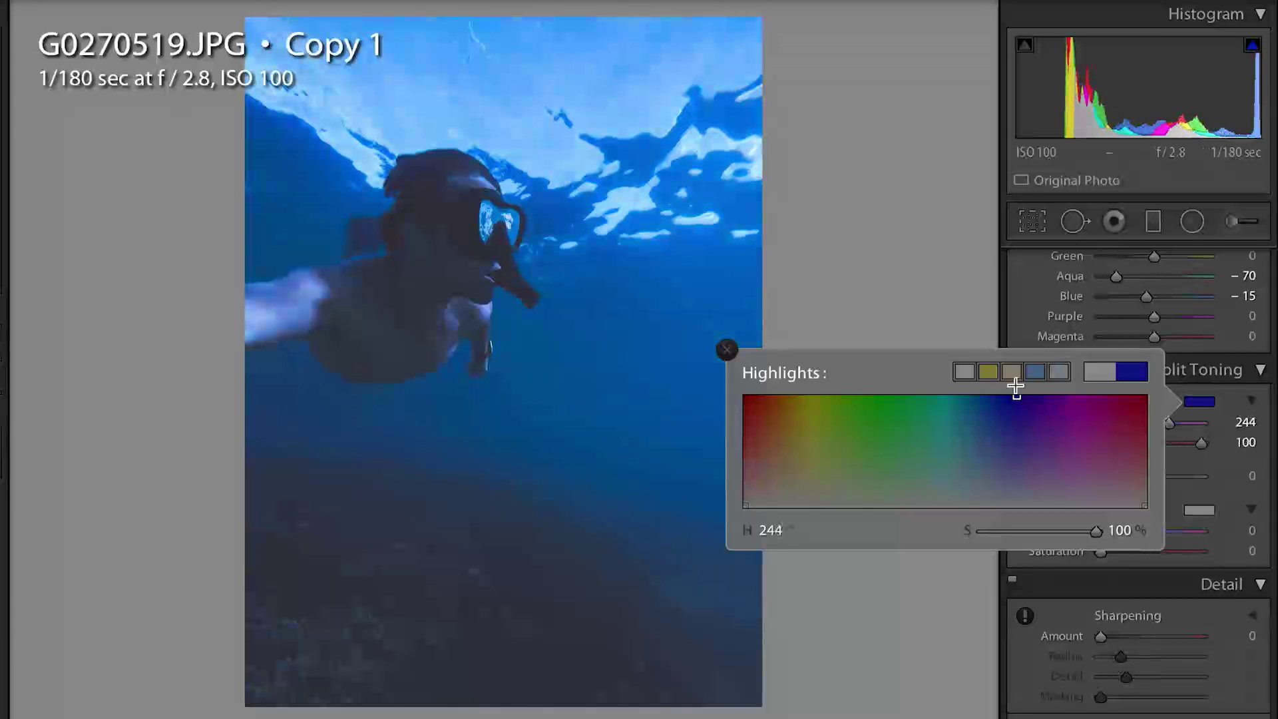
{"action": "left_click", "coordinate": [726, 349]}
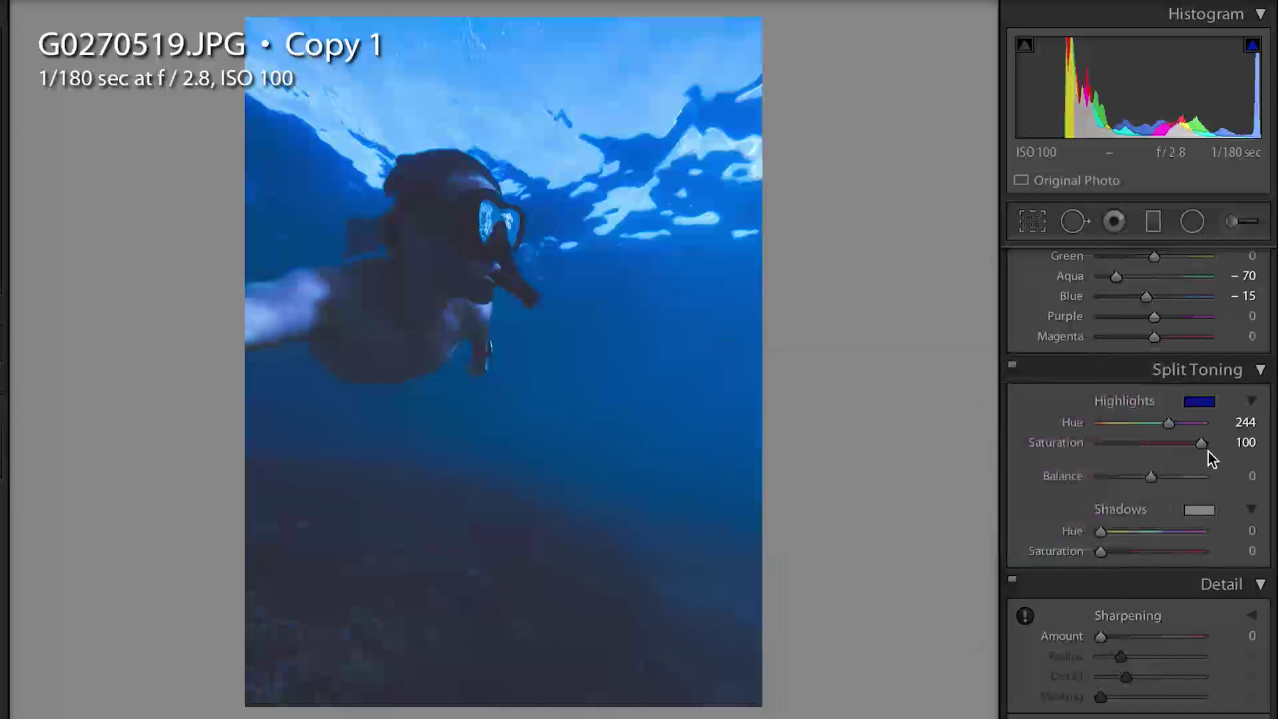
{"action": "left_click_drag", "start_coordinate": [1202, 444], "coordinate": [1122, 445]}
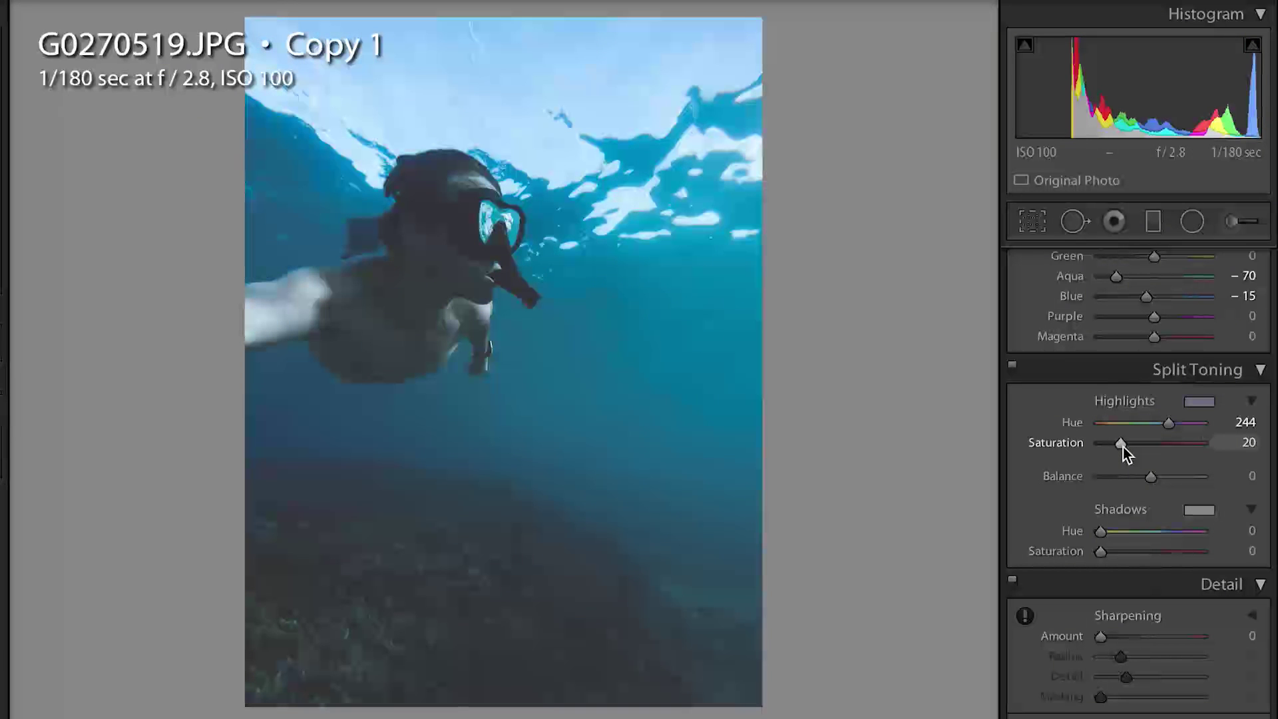
{"action": "left_click_drag", "start_coordinate": [1124, 446], "coordinate": [1120, 448]}
- Tint the shadows blue at hue 242 with a faint saturation of 5
{"action": "left_click", "coordinate": [1198, 510]}
{"action": "left_click", "coordinate": [1017, 504]}
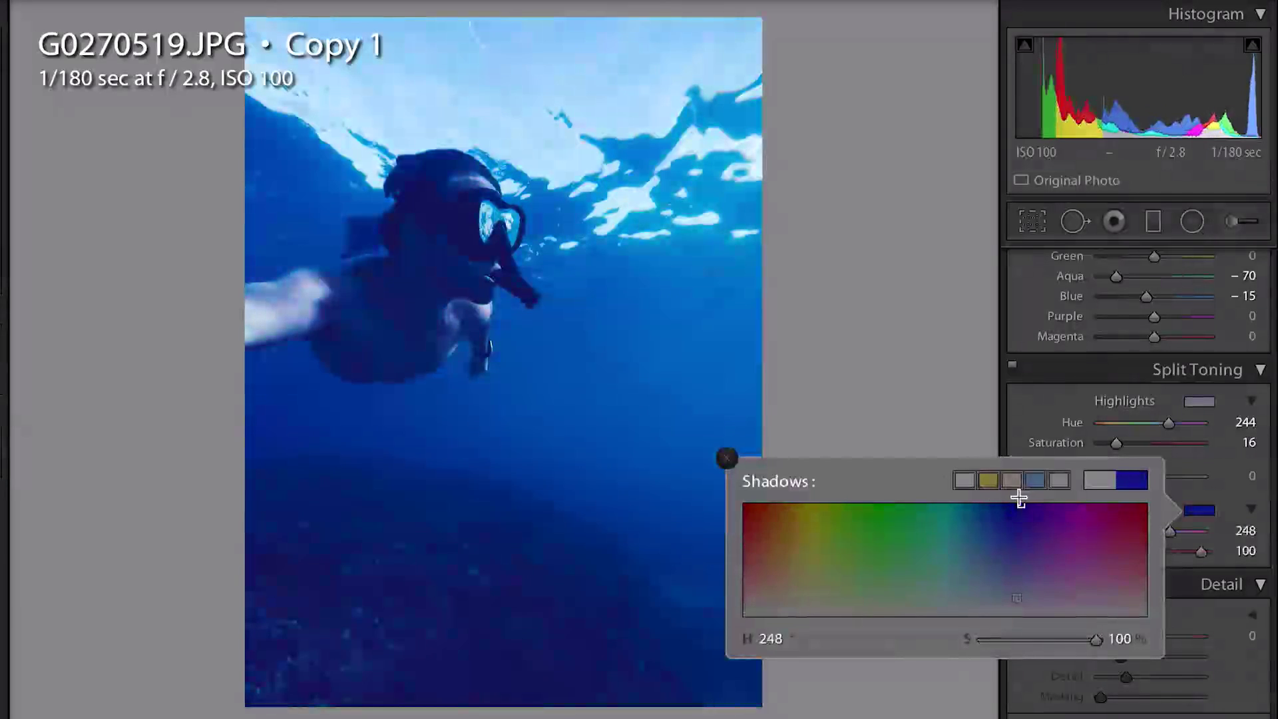
{"action": "left_click", "coordinate": [1013, 501]}
{"action": "left_click", "coordinate": [727, 458]}
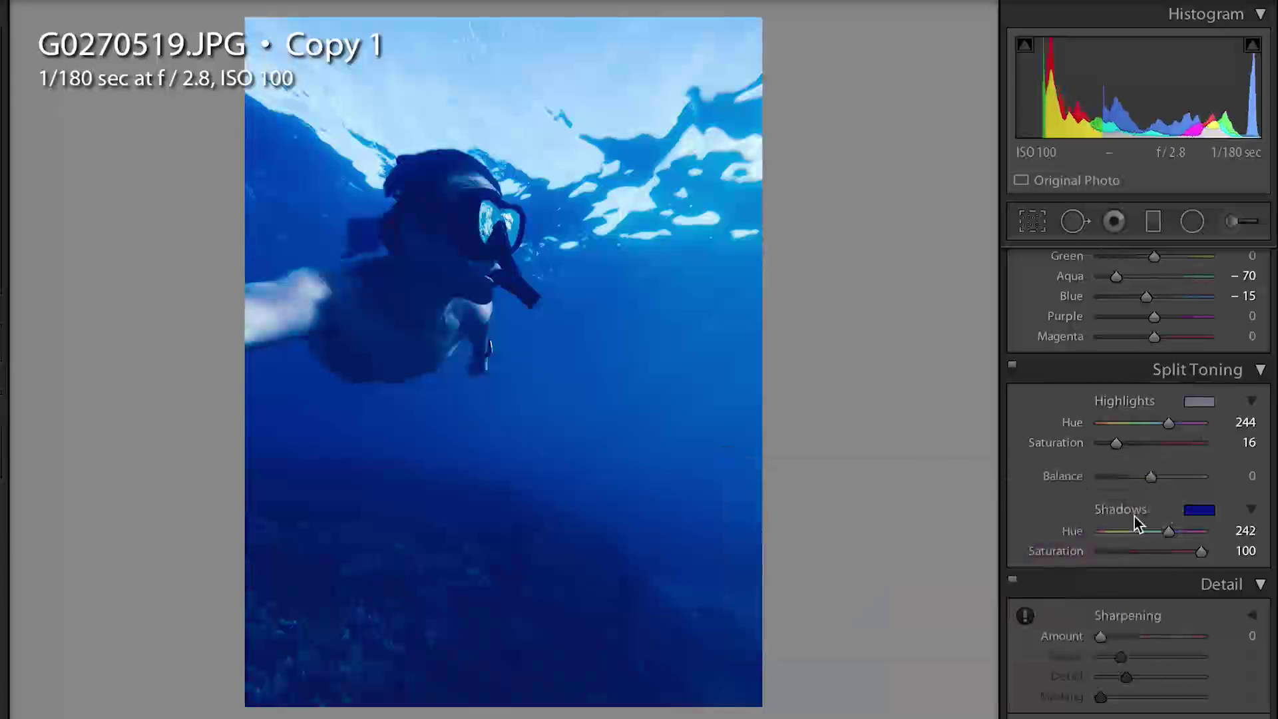
{"action": "left_click_drag", "start_coordinate": [1204, 553], "coordinate": [1108, 554]}
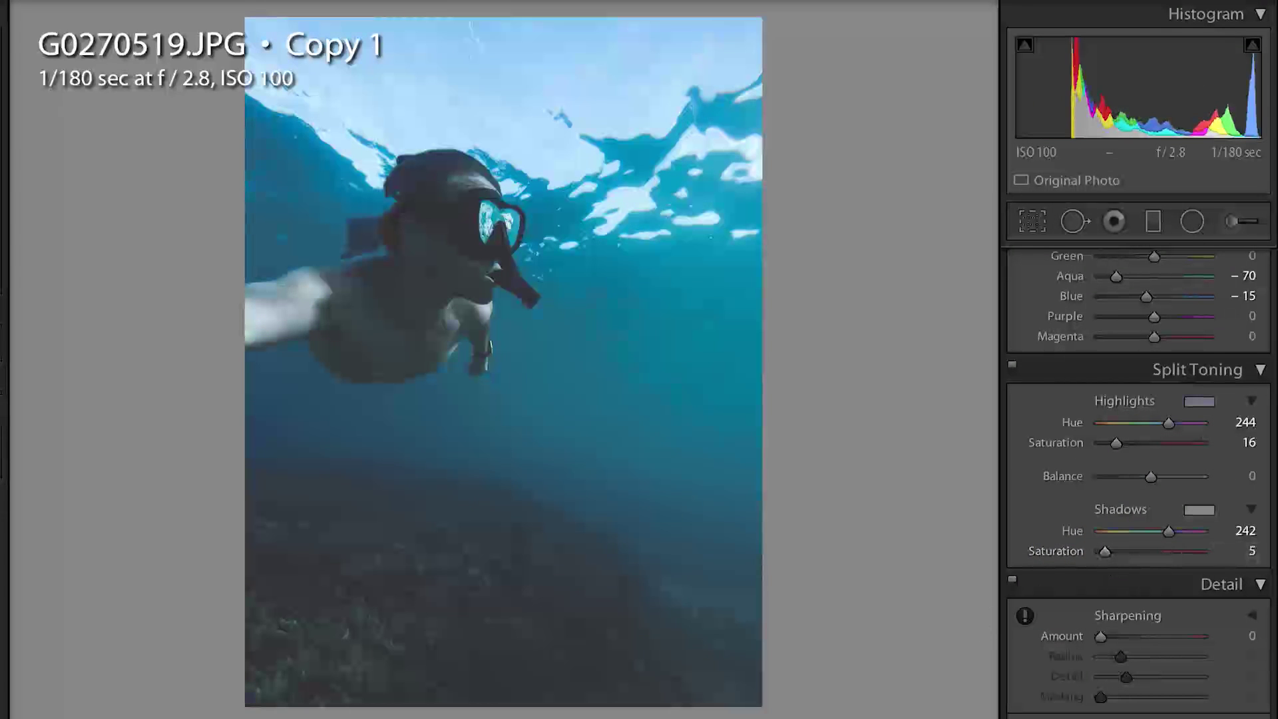
- Set Noise Reduction Luminance to 9 and collapse Lens Corrections
{"action": "scroll", "coordinate": [1139, 484], "scroll_direction": "down", "scroll_amount": 5}
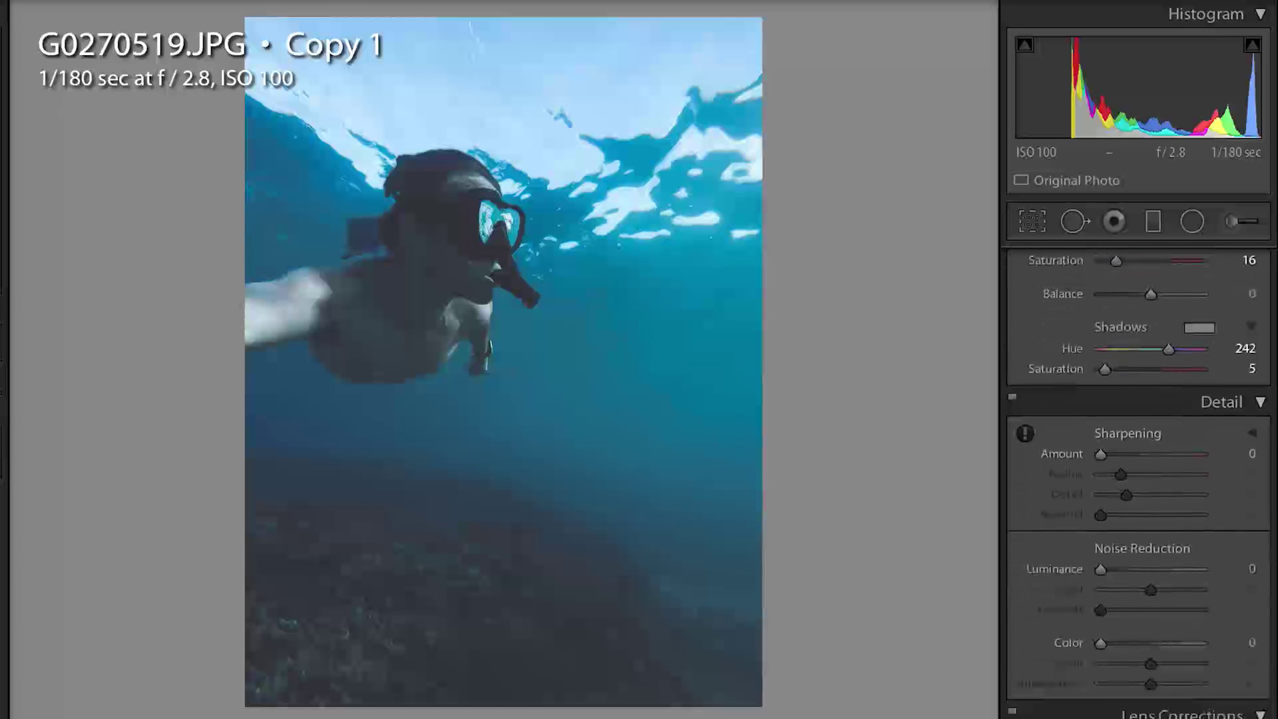
{"action": "scroll", "coordinate": [1139, 483], "scroll_direction": "down", "scroll_amount": 2}
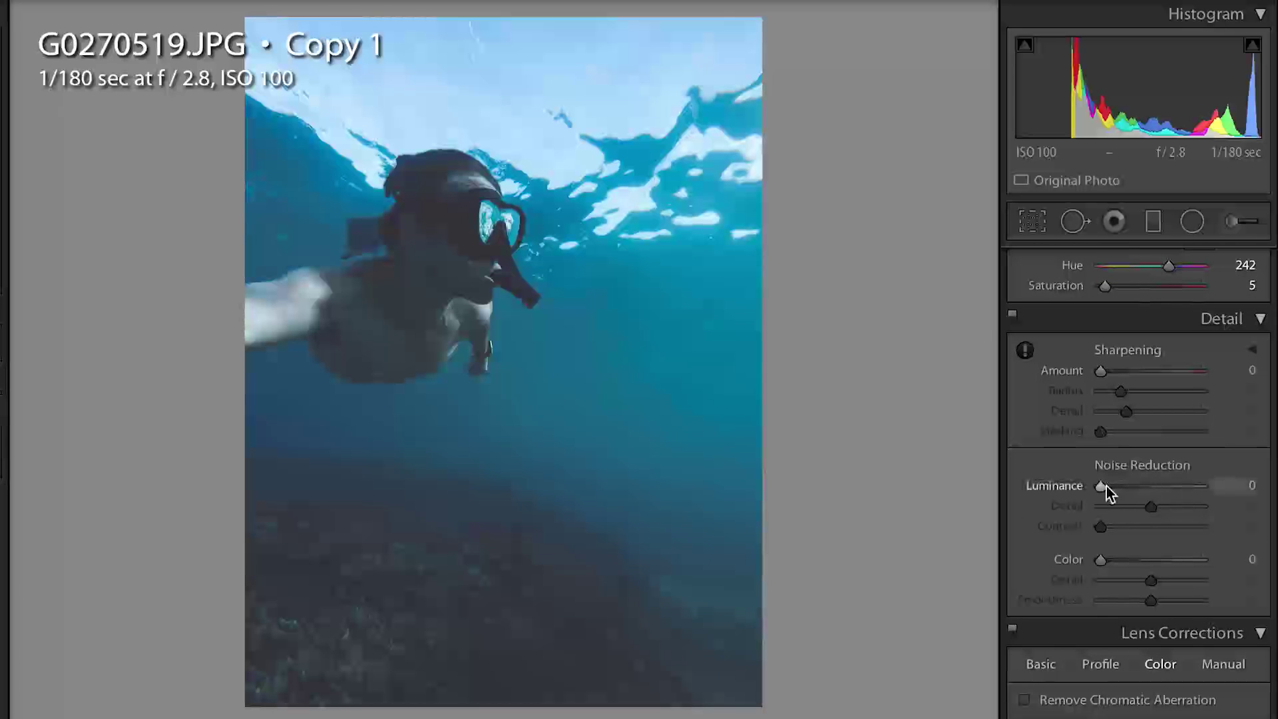
{"action": "left_click_drag", "start_coordinate": [1105, 486], "coordinate": [1113, 486]}
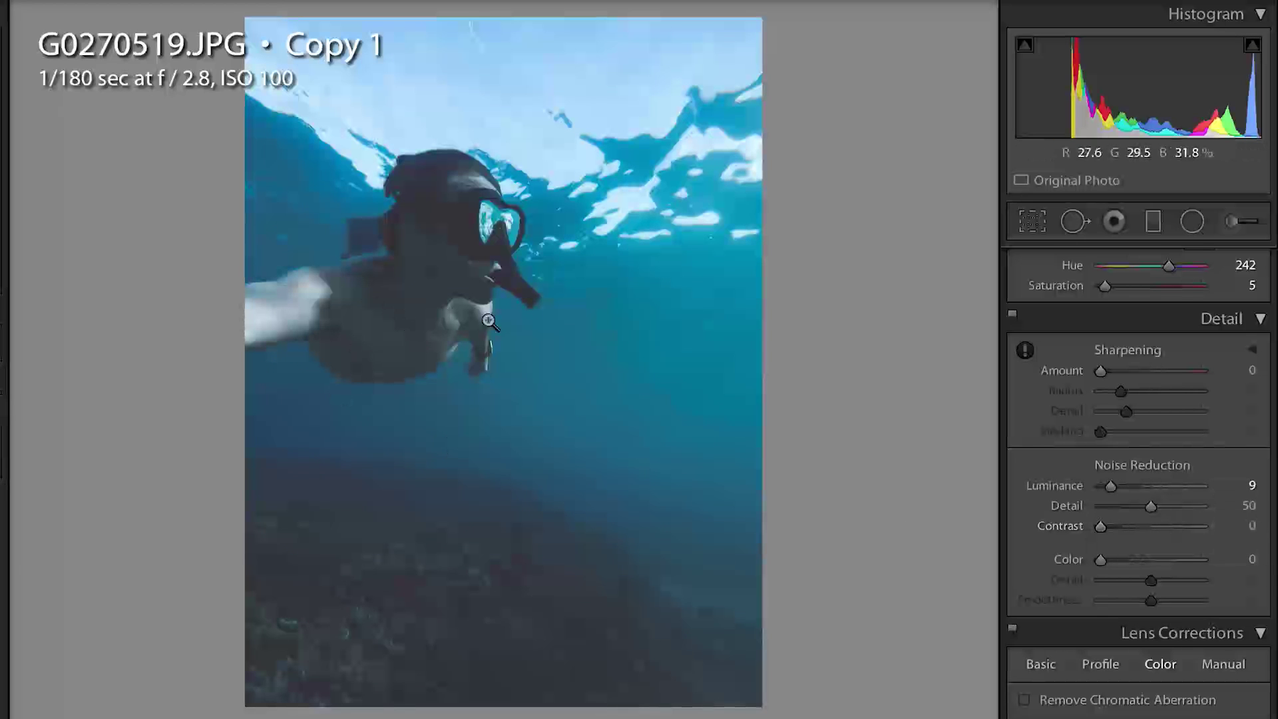
{"action": "left_click", "coordinate": [1239, 633]}
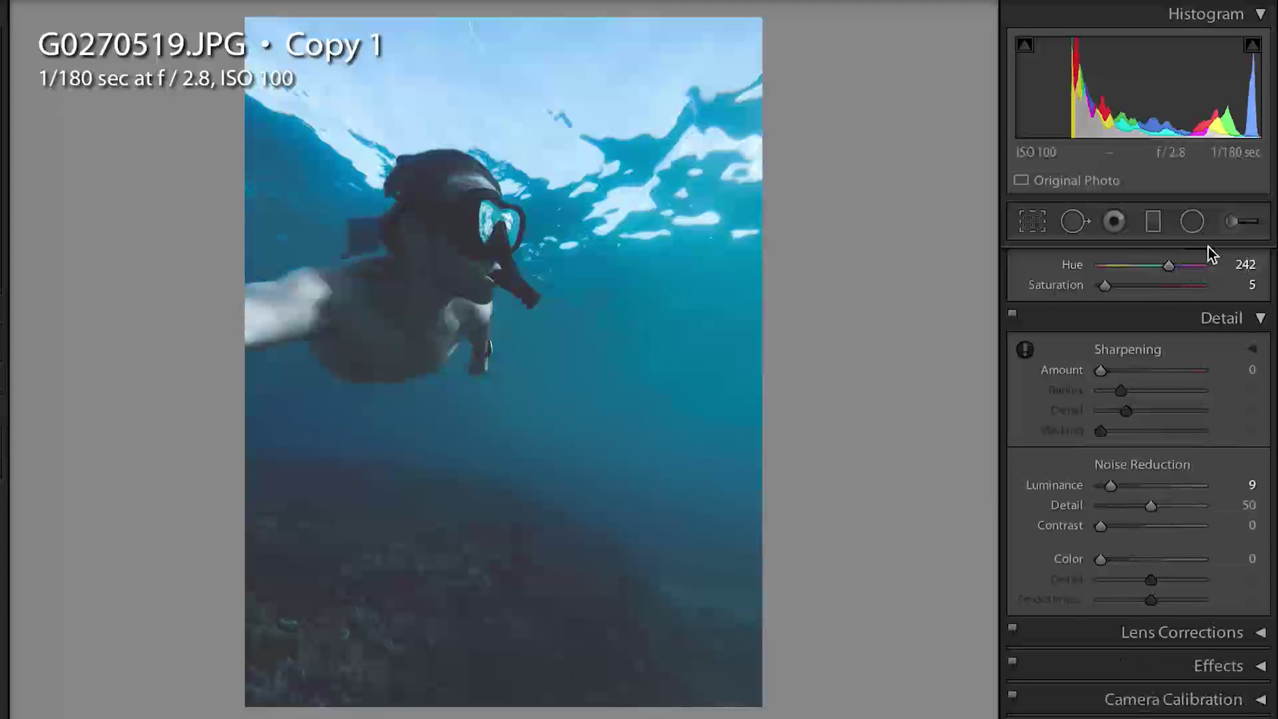
- Draw a −0.68 exposure graduated filter from the bottom, shifted lower toward the seabed
{"action": "left_click", "coordinate": [1153, 223]}
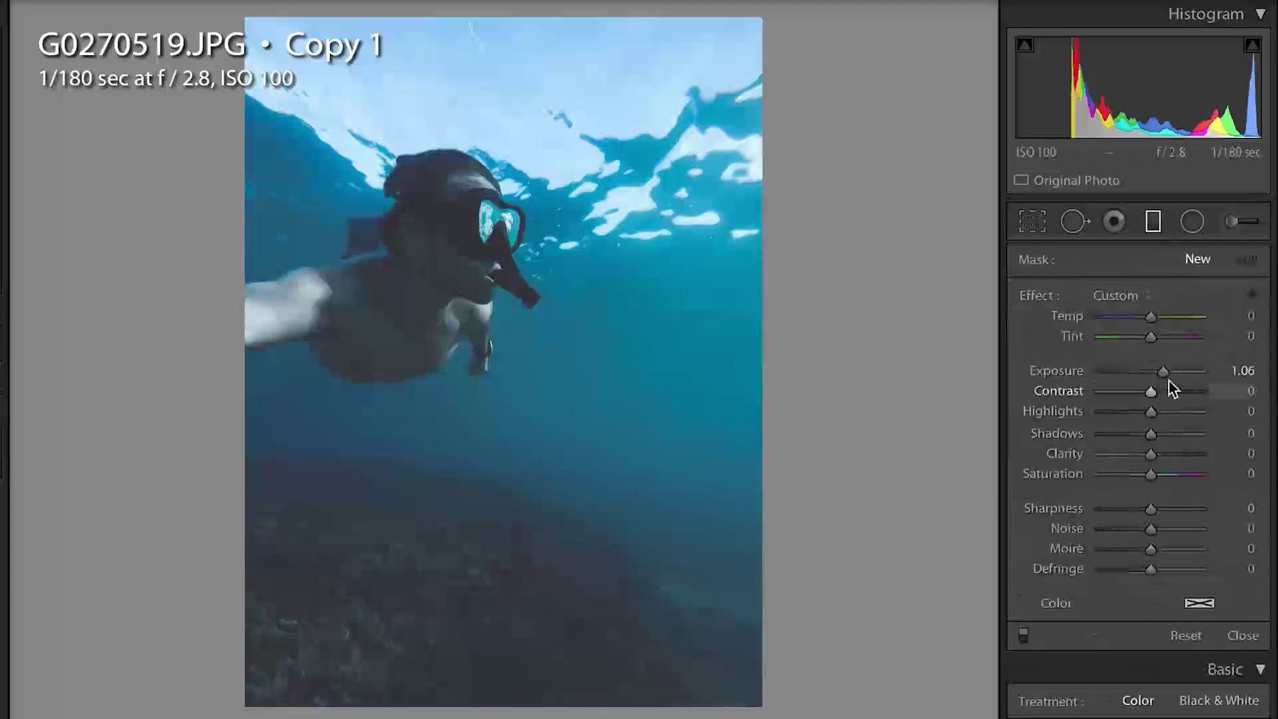
{"action": "left_click_drag", "start_coordinate": [1164, 372], "coordinate": [1156, 377]}
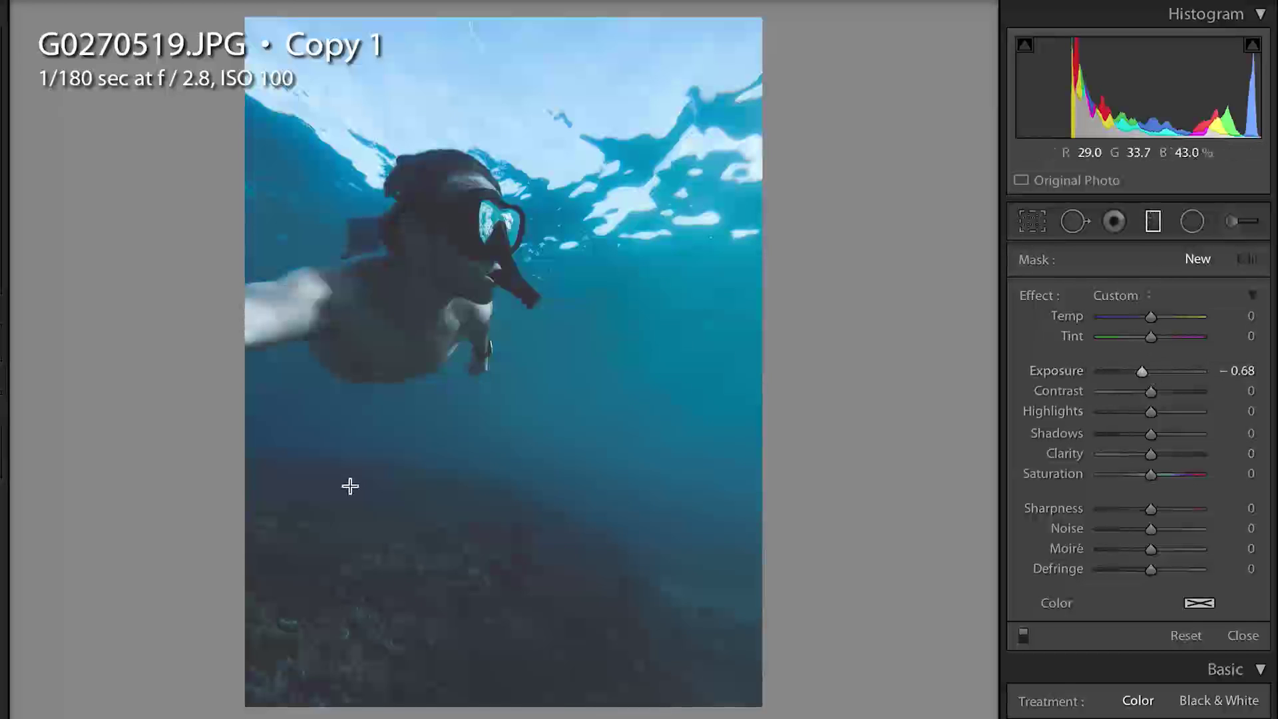
{"action": "mouse_move", "coordinate": [349, 485]}
{"action": "left_mouse_down"}
{"action": "mouse_move", "coordinate": [611, 565]}
{"action": "mouse_move", "coordinate": [480, 633]}
{"action": "mouse_move", "coordinate": [307, 362]}
{"action": "mouse_move", "coordinate": [388, 322]}
{"action": "mouse_move", "coordinate": [350, 217]}
{"action": "left_mouse_up"}
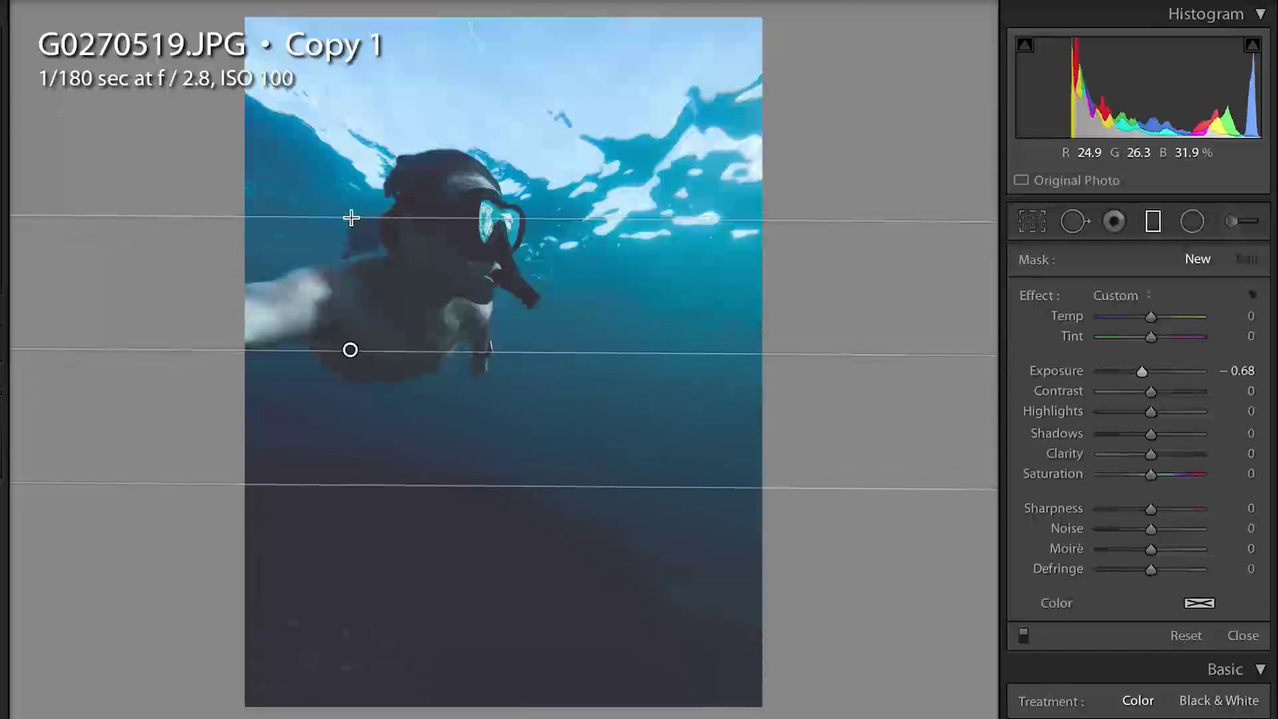
{"action": "mouse_move", "coordinate": [349, 350]}
{"action": "left_mouse_down"}
{"action": "mouse_move", "coordinate": [464, 579]}
{"action": "mouse_move", "coordinate": [465, 609]}
{"action": "left_mouse_up"}
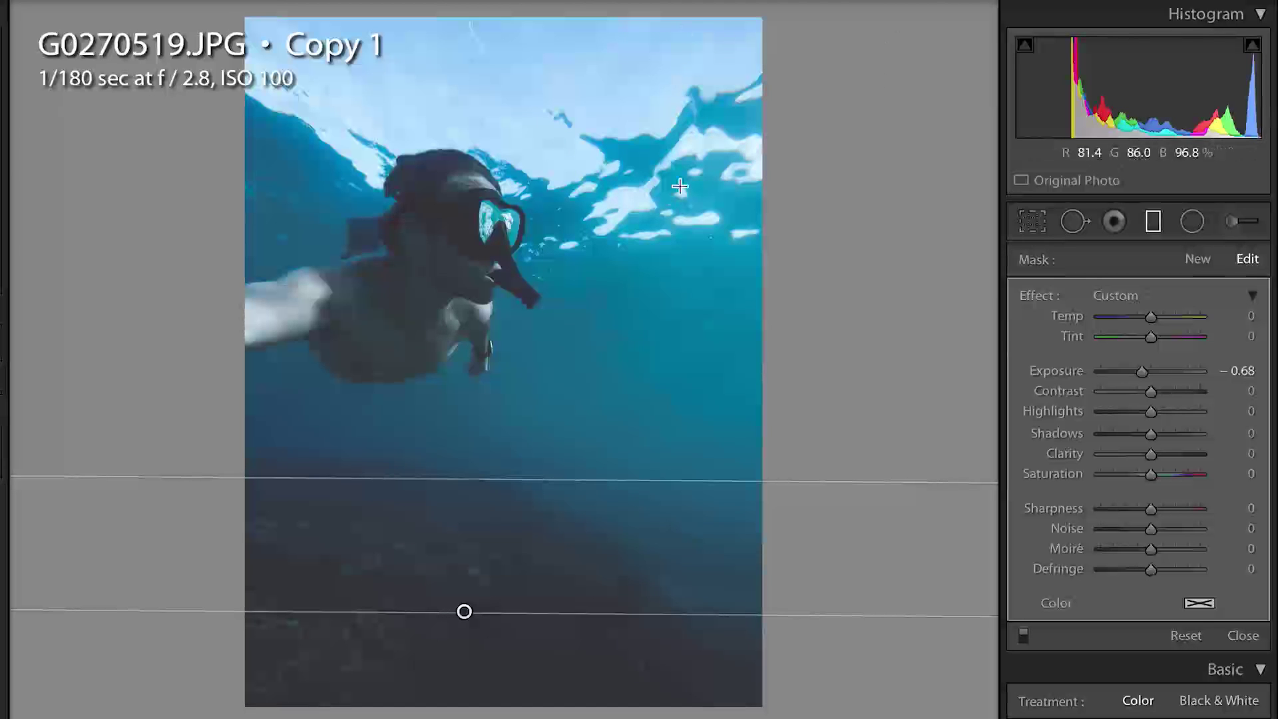
- Close the graduated filter and activate the Adjustment Brush with K
{"action": "key", "text": "k"}
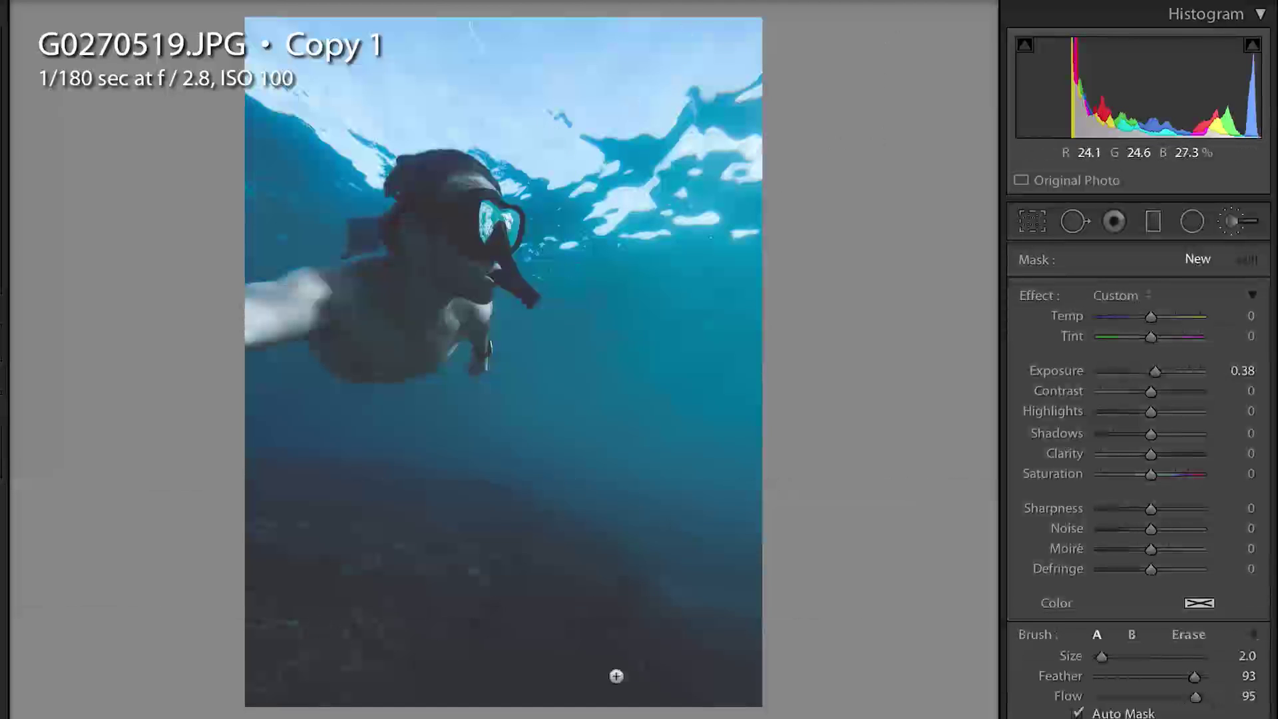